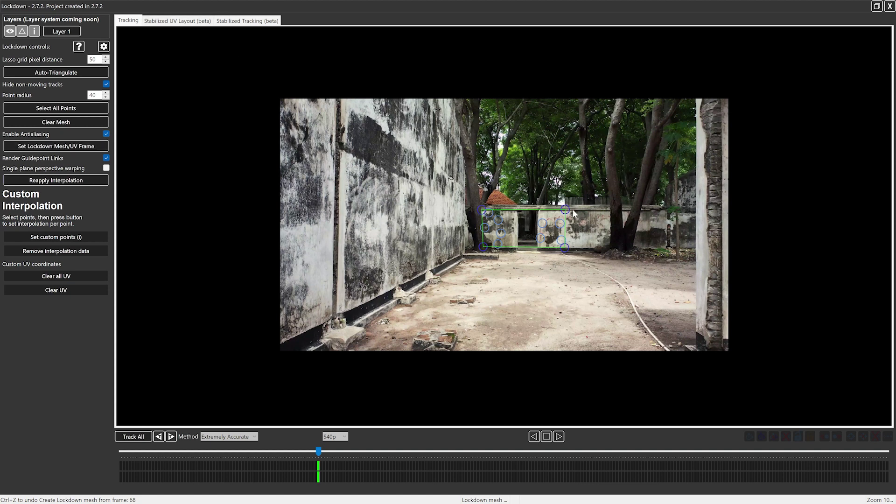
Scrub the Stabilized UV Layout from the clip's end back to frame 0, then return to Tracking
{"action": "left_click", "coordinate": [164, 22]}
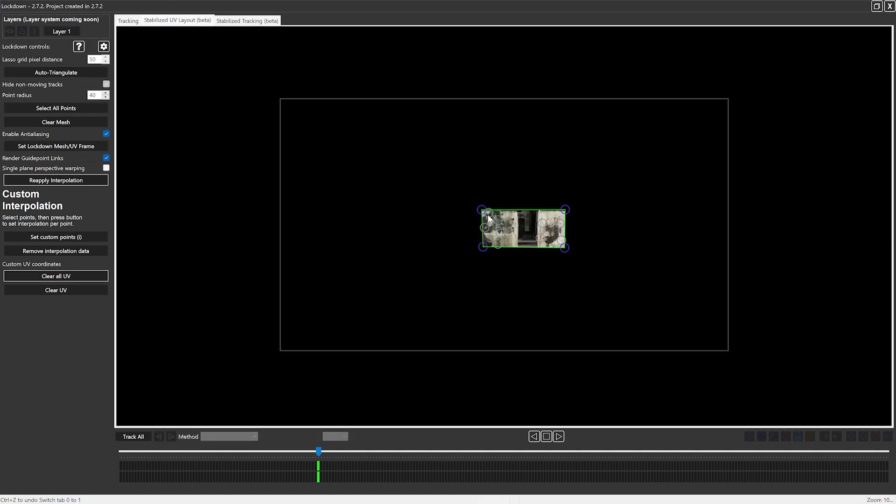
{"action": "left_click_drag", "start_coordinate": [320, 449], "coordinate": [133, 451]}
{"action": "left_click", "coordinate": [316, 453]}
{"action": "left_click_drag", "start_coordinate": [315, 451], "coordinate": [97, 447]}
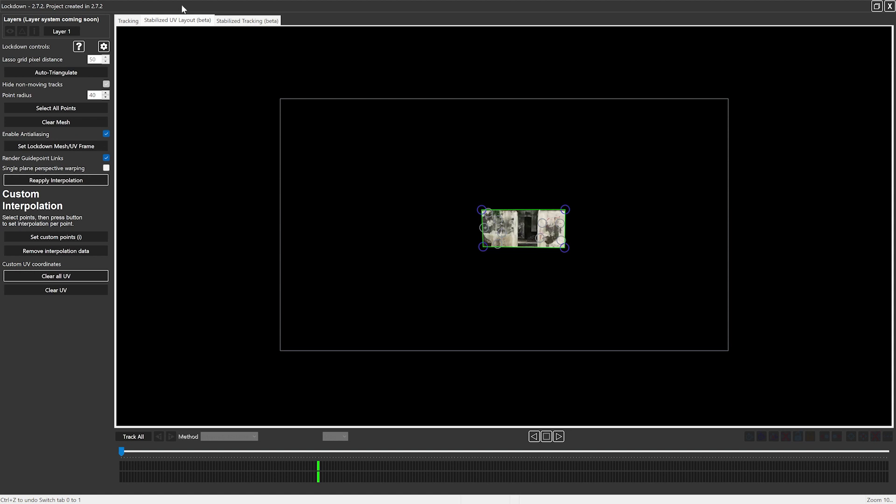
{"action": "left_click", "coordinate": [128, 21]}
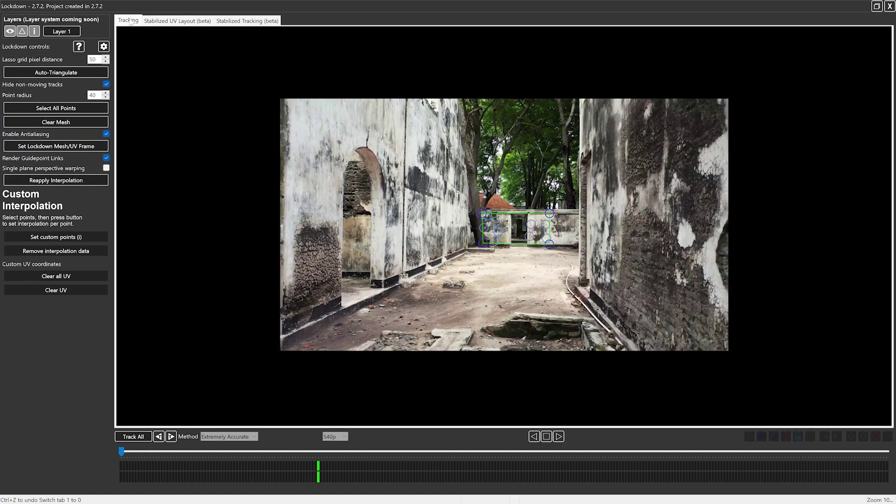
Set the lockdown mesh at frame 0, scrub the stabilized tracking result, then close the popout
{"action": "left_click", "coordinate": [58, 147]}
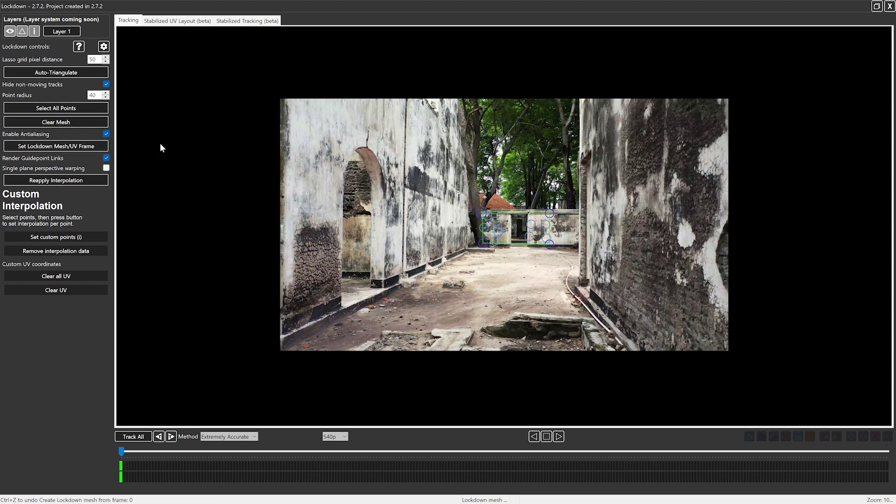
{"action": "left_click", "coordinate": [228, 21]}
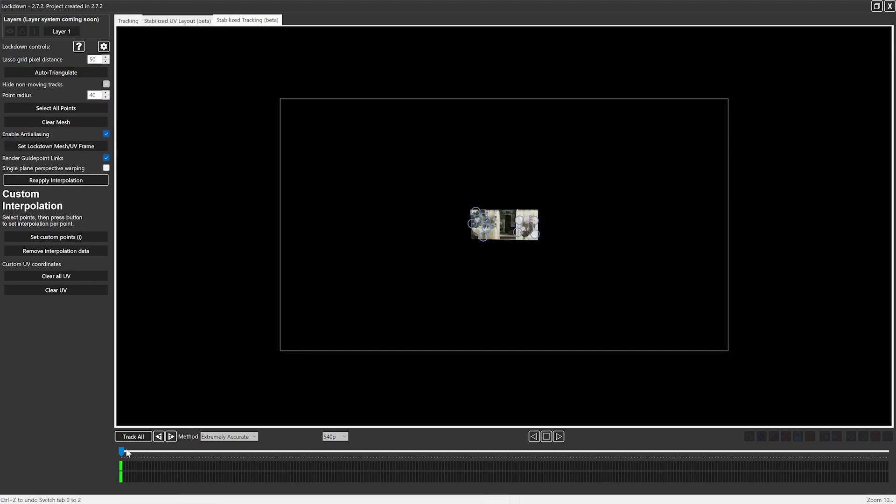
{"action": "left_click_drag", "start_coordinate": [122, 451], "coordinate": [667, 451]}
{"action": "left_click_drag", "start_coordinate": [745, 462], "coordinate": [29, 461]}
{"action": "left_click", "coordinate": [130, 20]}
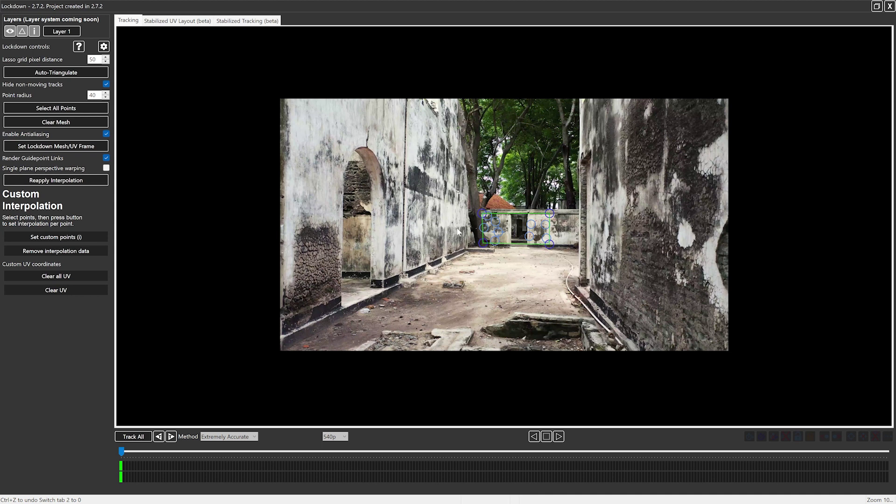
{"action": "left_click", "coordinate": [891, 7]}
Generate the stabilized Lockdown comp, open the precomp, and delete its Checkerboard layer
{"action": "left_click", "coordinate": [157, 148]}
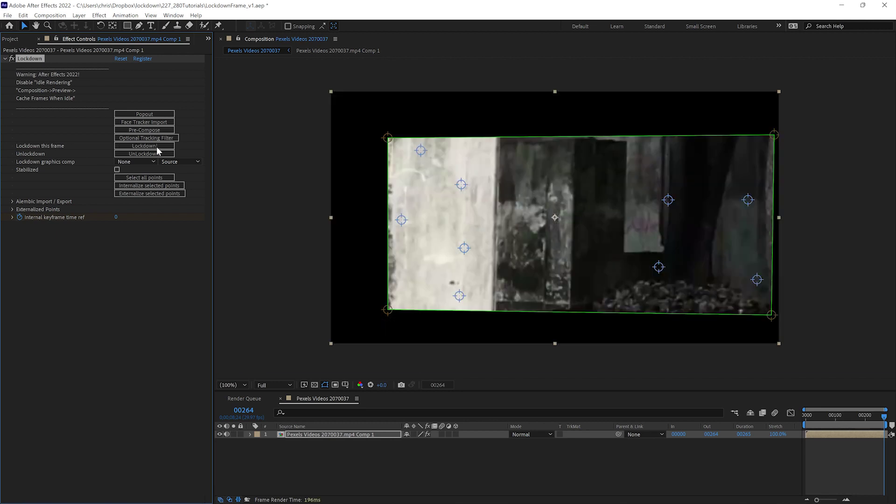
{"action": "left_click", "coordinate": [808, 416]}
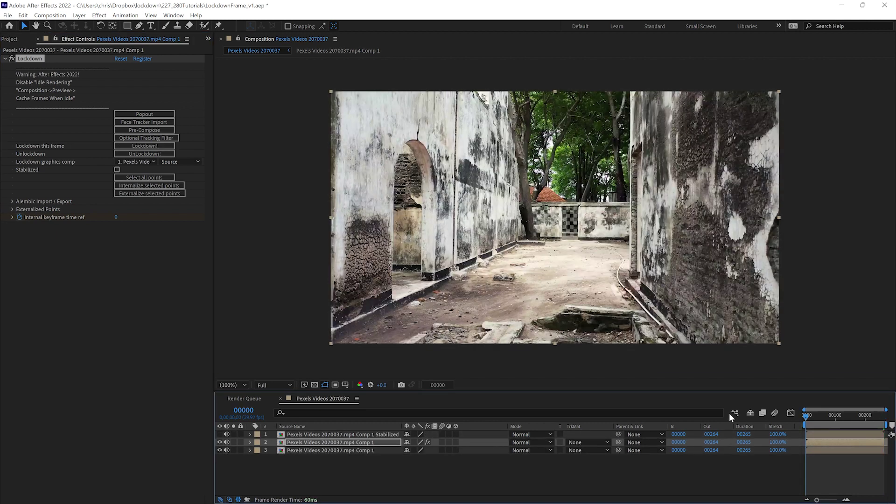
{"action": "double_click", "coordinate": [360, 435]}
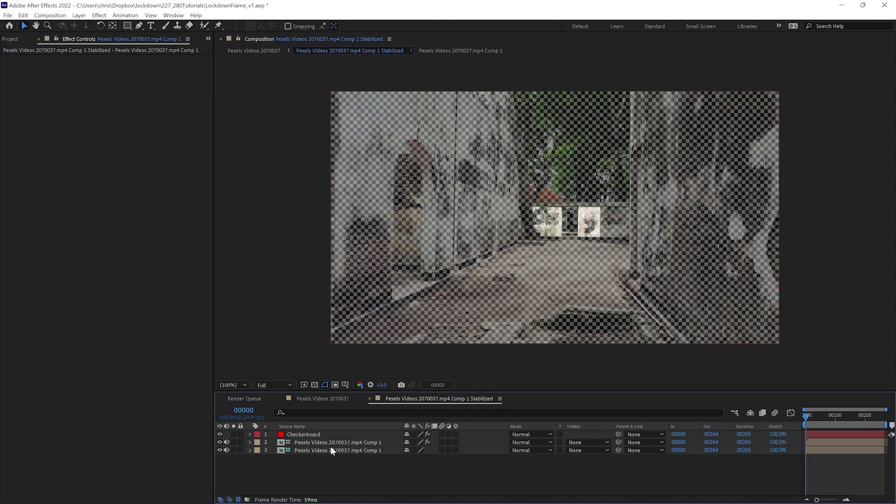
{"action": "left_click", "coordinate": [322, 435]}
{"action": "key", "text": "Delete"}
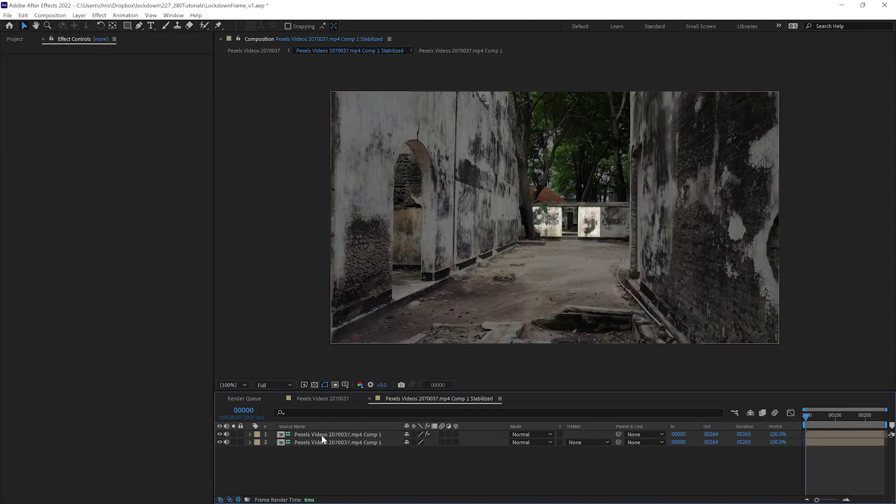
Reveal the footage's Time Remap, preview the stabilized footage, and start a text layer on the far wall
{"action": "left_click", "coordinate": [307, 442]}
{"action": "key", "text": "ctrl+alt+t"}
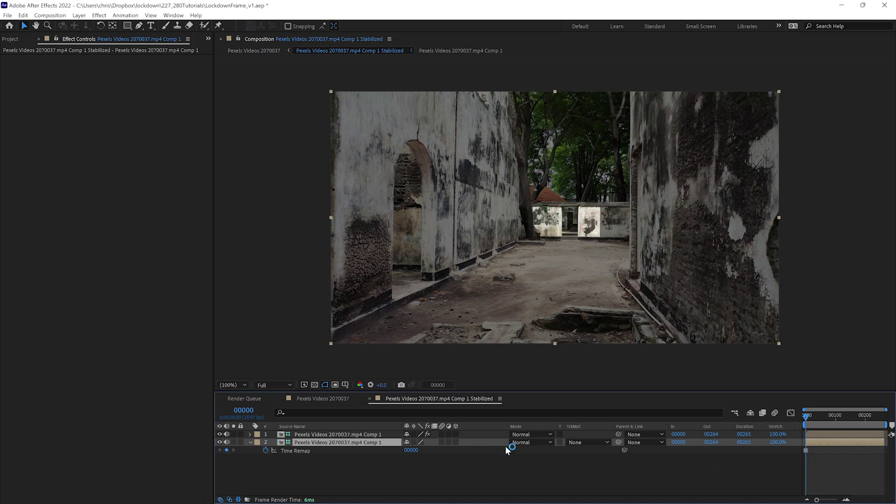
{"action": "left_click", "coordinate": [365, 435]}
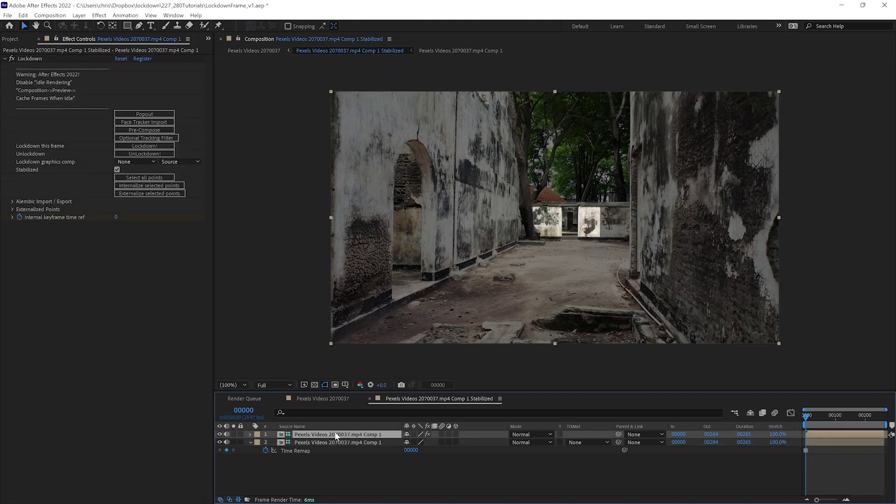
{"action": "key", "text": "space"}
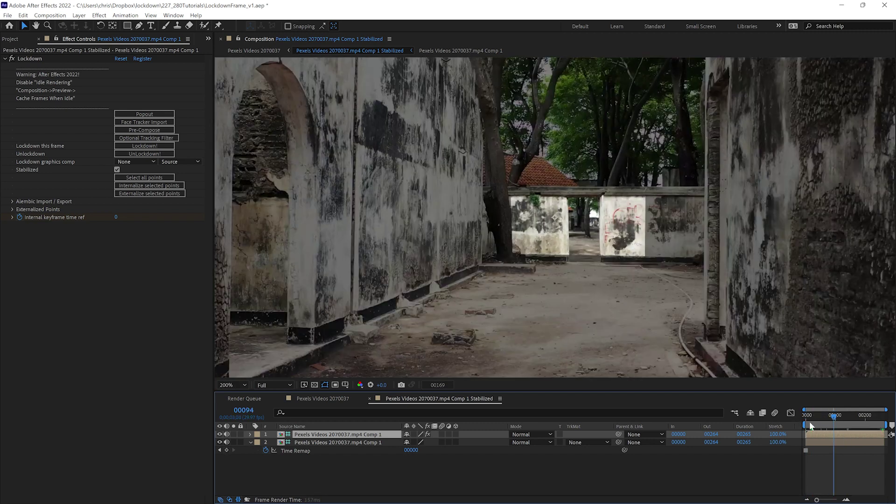
{"action": "key", "text": "space"}
{"action": "left_click", "coordinate": [151, 26]}
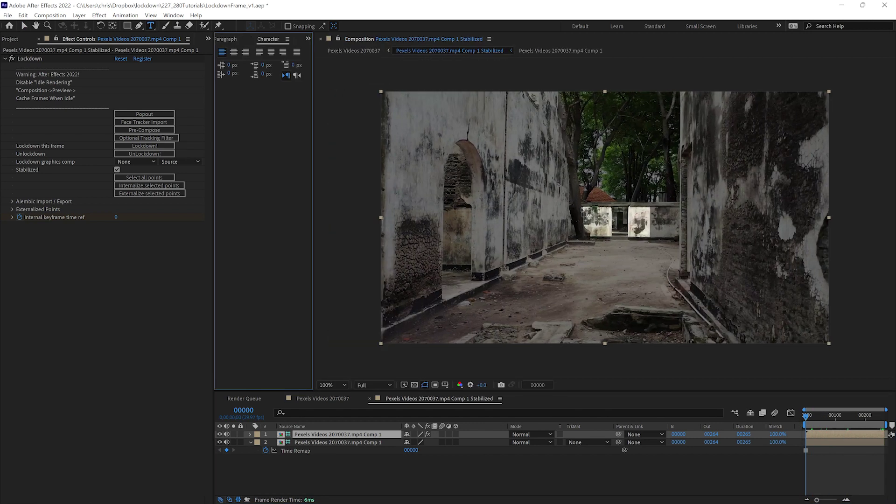
{"action": "left_click", "coordinate": [602, 229]}
Type 'HELLO!' on the far wall and preview it tracked in the footage
{"action": "type", "text": "HELLO!"}
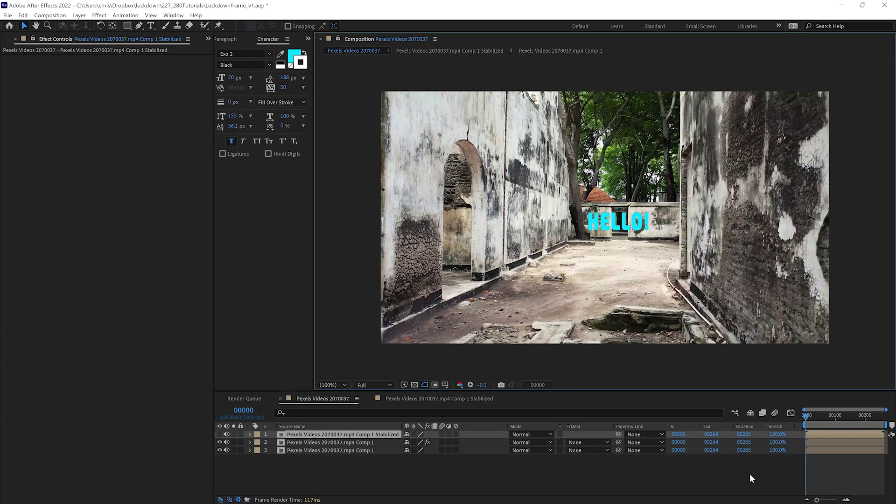
{"action": "left_click", "coordinate": [238, 500]}
{"action": "left_click", "coordinate": [482, 478]}
{"action": "key", "text": "space"}
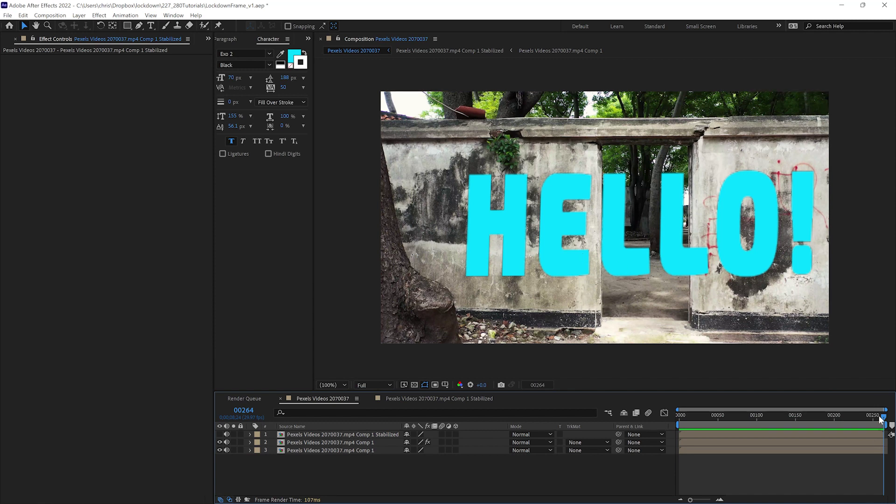
Switch to the main comp at last frame 00264 and open Lockdown's popout for the footage layer
{"action": "left_click_drag", "start_coordinate": [884, 416], "coordinate": [766, 420]}
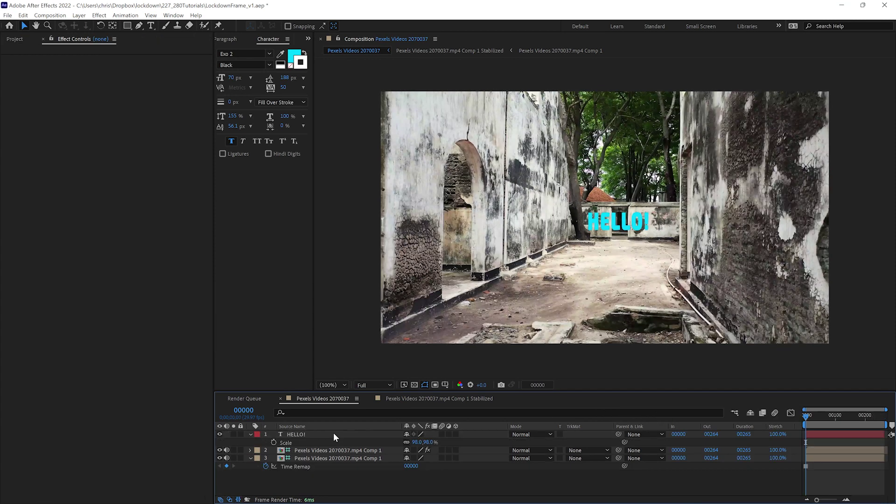
{"action": "left_click", "coordinate": [333, 434]}
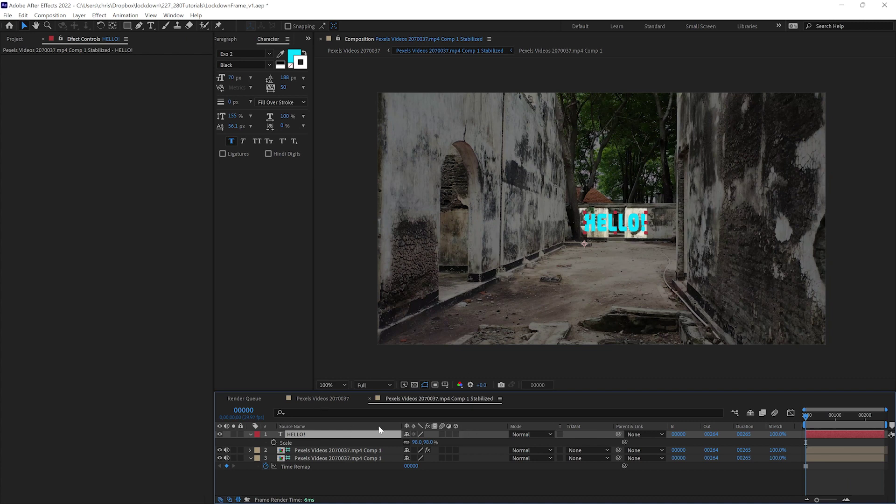
{"action": "left_click", "coordinate": [323, 398]}
{"action": "left_click_drag", "start_coordinate": [686, 417], "coordinate": [883, 415]}
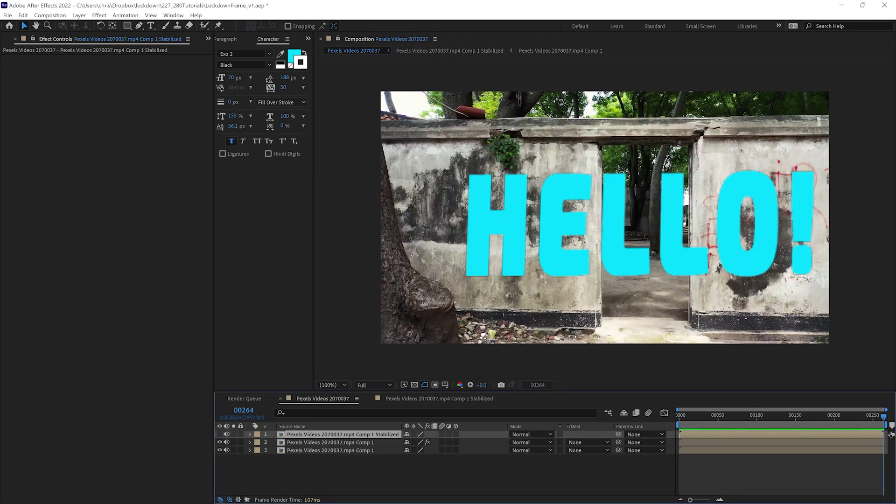
{"action": "left_click", "coordinate": [359, 441]}
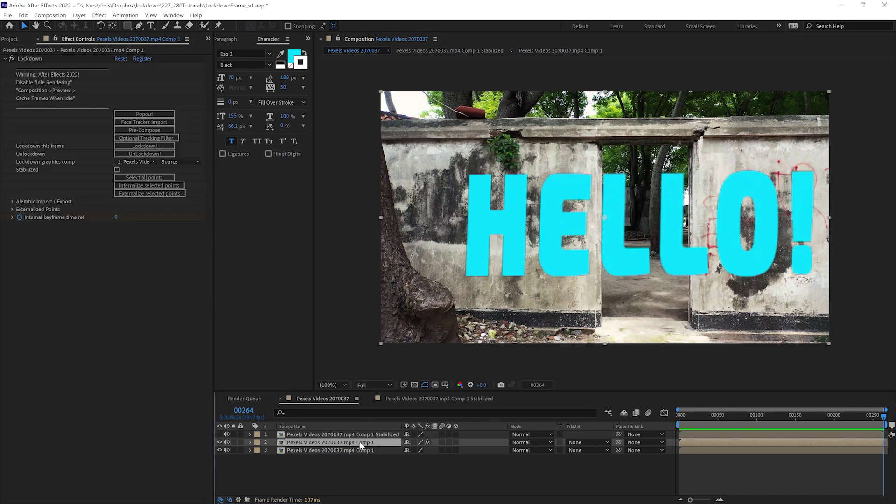
{"action": "left_click", "coordinate": [157, 116]}
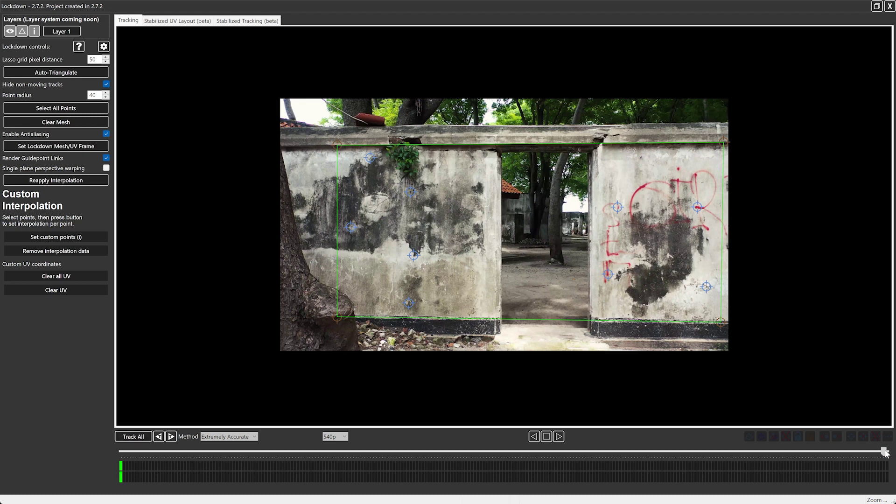
At last frame 264, set the Lockdown mesh/UV frame and close the popout
{"action": "left_click_drag", "start_coordinate": [887, 451], "coordinate": [889, 469]}
{"action": "left_click", "coordinate": [70, 147]}
{"action": "left_click", "coordinate": [890, 7]}
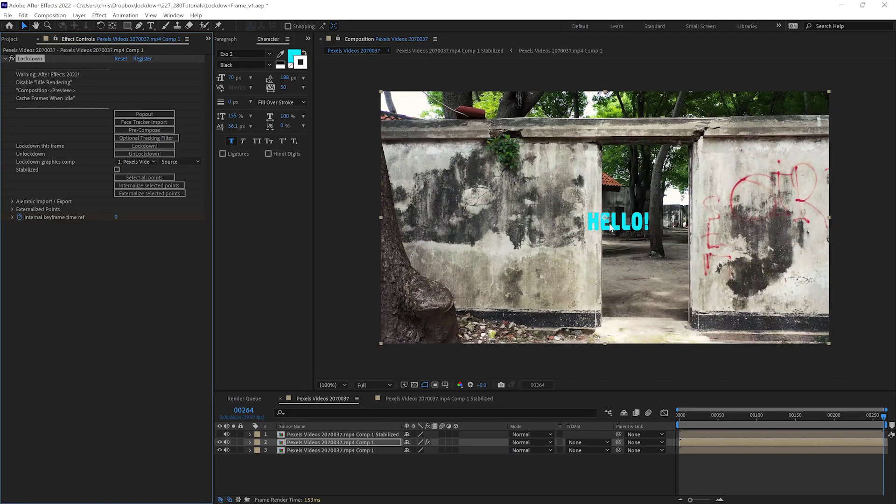
Reopen the stabilized composition from the footage layer's Lockdown effect
{"action": "double_click", "coordinate": [382, 435]}
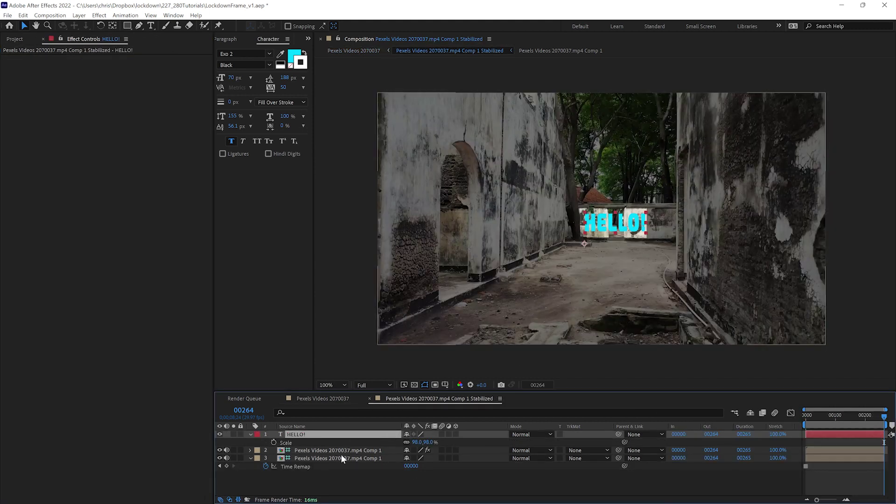
{"action": "left_click", "coordinate": [503, 478]}
{"action": "key", "text": "Tab"}
{"action": "left_click", "coordinate": [415, 479]}
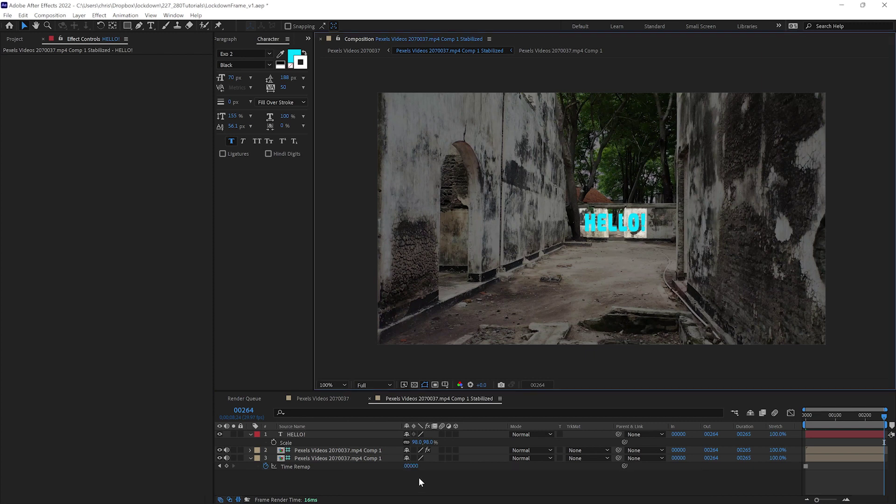
{"action": "left_click", "coordinate": [328, 442]}
{"action": "left_click", "coordinate": [77, 60]}
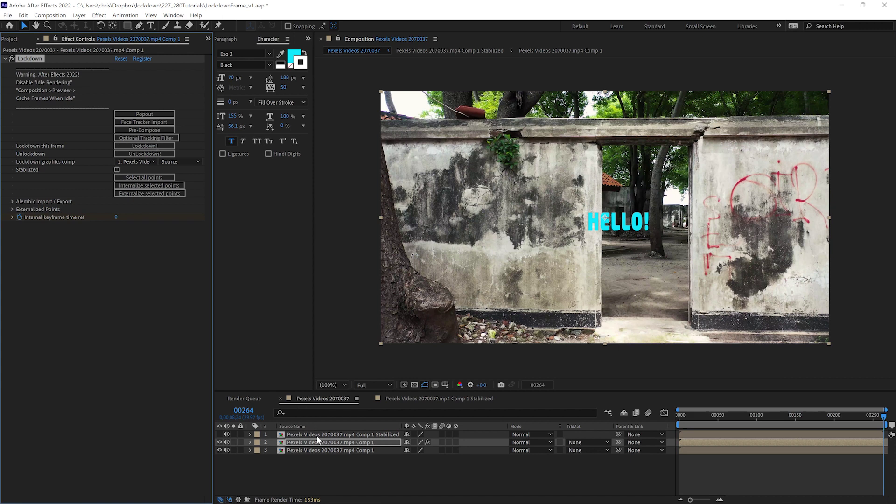
{"action": "left_click", "coordinate": [149, 145]}
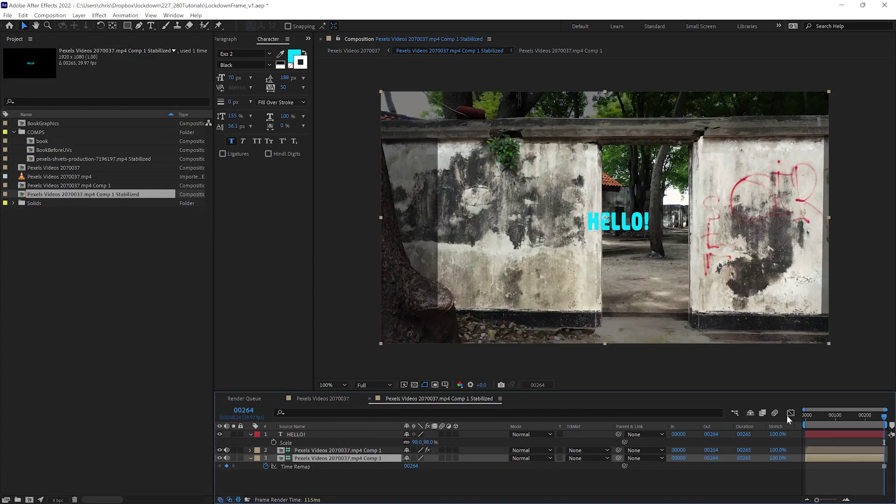
Scale the HELLO! text to 533% and centre it on the wall
{"action": "mouse_move", "coordinate": [885, 415]}
{"action": "left_mouse_down"}
{"action": "mouse_move", "coordinate": [797, 415]}
{"action": "mouse_move", "coordinate": [885, 415]}
{"action": "left_mouse_up"}
{"action": "left_click", "coordinate": [343, 433]}
{"action": "left_click_drag", "start_coordinate": [416, 443], "coordinate": [621, 445]}
{"action": "left_click_drag", "start_coordinate": [681, 162], "coordinate": [550, 254]}
{"action": "left_click_drag", "start_coordinate": [422, 443], "coordinate": [430, 442]}
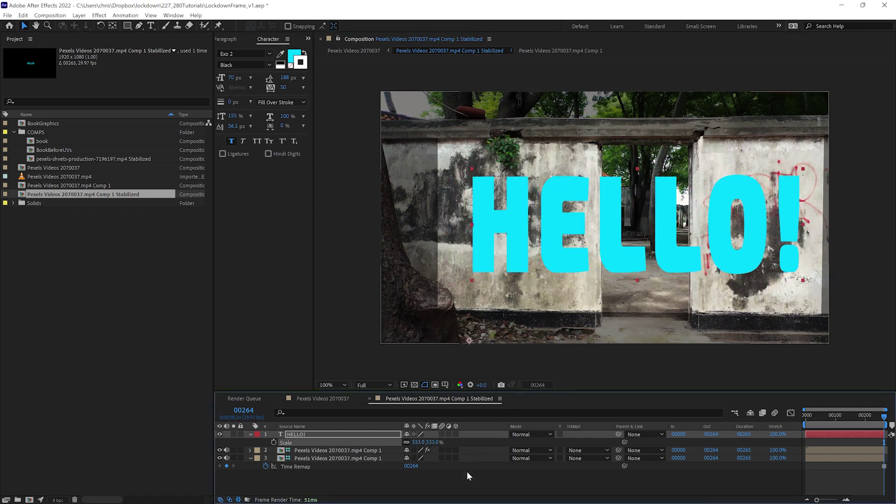
Return to the Pexels Videos 2070037 comp, scrub to check the text, and show layer 2's Lockdown settings
{"action": "key", "text": "Tab"}
{"action": "left_click", "coordinate": [377, 475]}
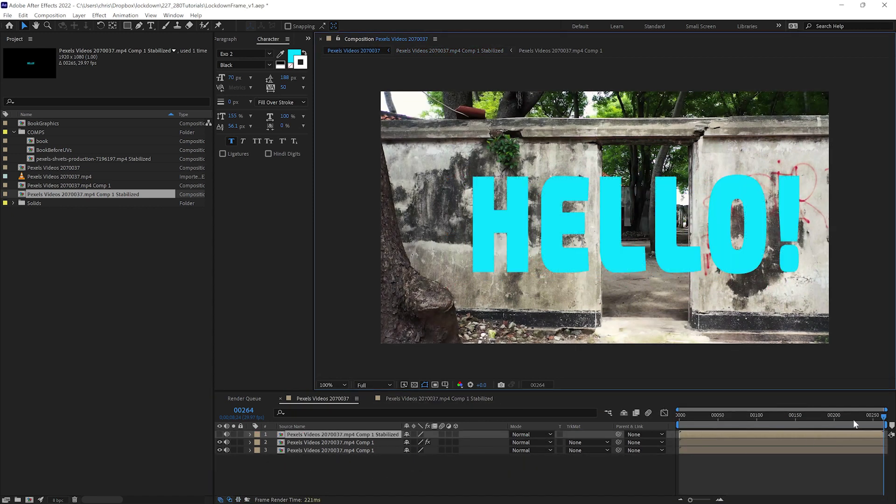
{"action": "mouse_move", "coordinate": [880, 423]}
{"action": "left_mouse_down"}
{"action": "mouse_move", "coordinate": [673, 425]}
{"action": "mouse_move", "coordinate": [666, 416]}
{"action": "mouse_move", "coordinate": [885, 424]}
{"action": "left_mouse_up"}
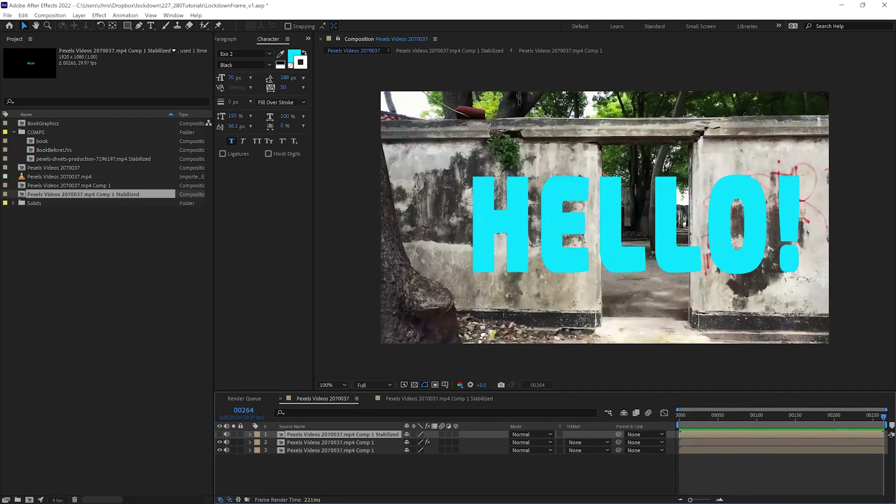
{"action": "left_click", "coordinate": [878, 442]}
{"action": "key", "text": "F3"}
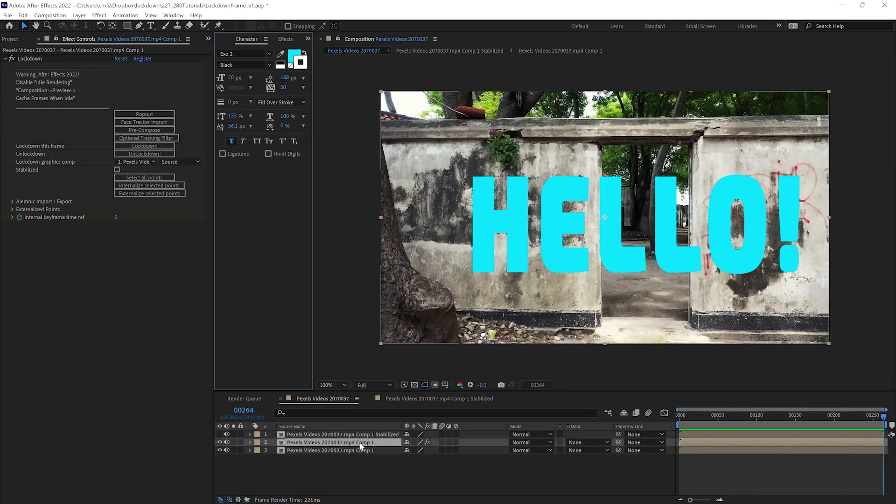
Open the Lockdown popout, preview the Stabilized Tracking result, then return to the Tracking view
{"action": "left_click", "coordinate": [148, 112]}
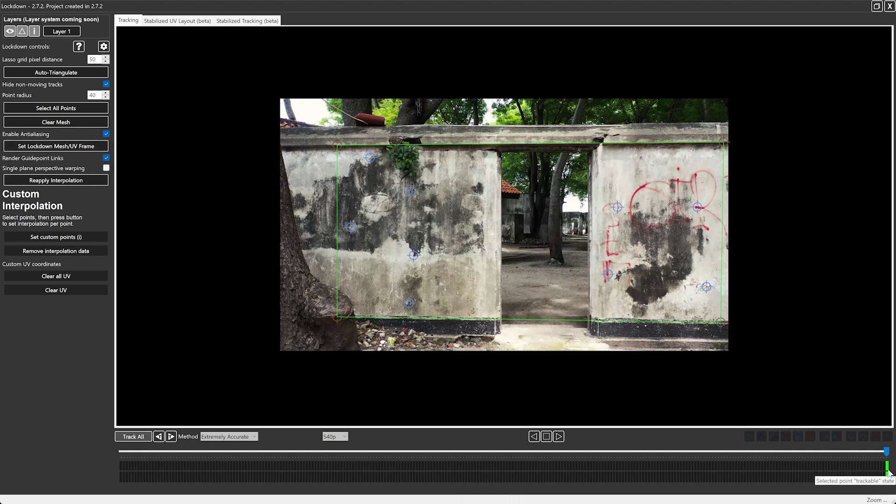
{"action": "left_click", "coordinate": [251, 22]}
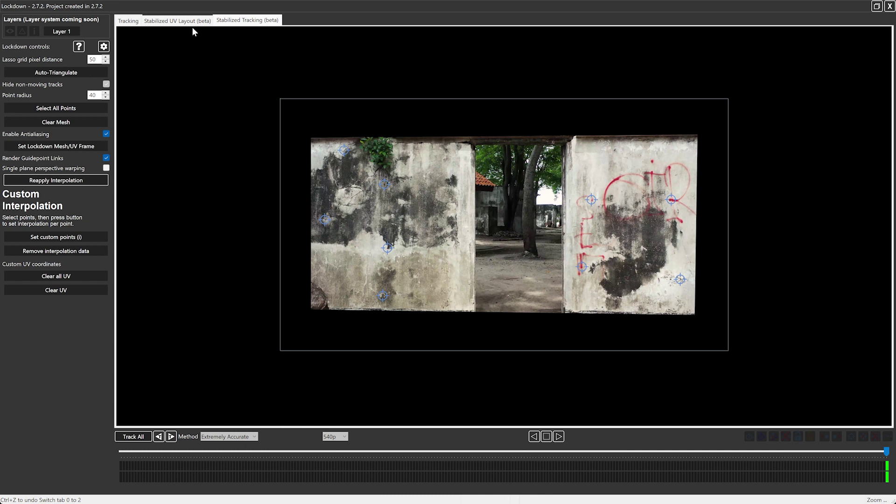
{"action": "left_click", "coordinate": [127, 21]}
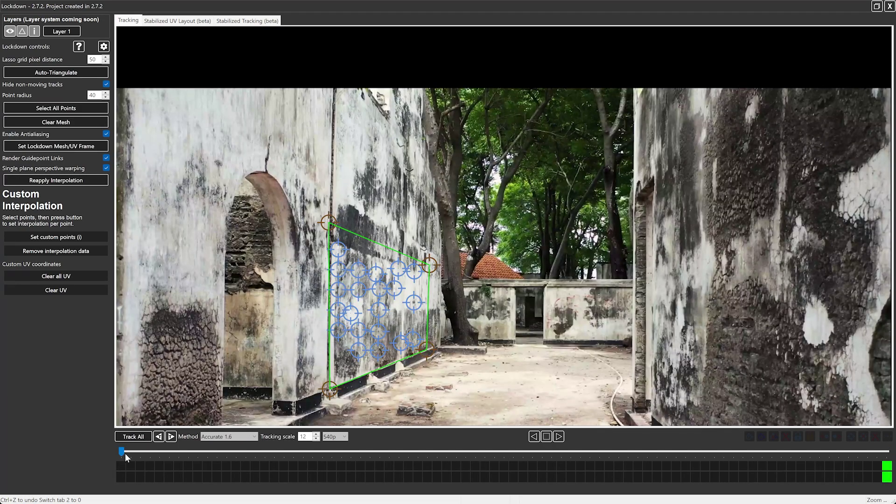
Scrub the left-wall mesh tracking to the clip's end, then show the Stabilized UV Layout
{"action": "left_click_drag", "start_coordinate": [122, 452], "coordinate": [495, 452]}
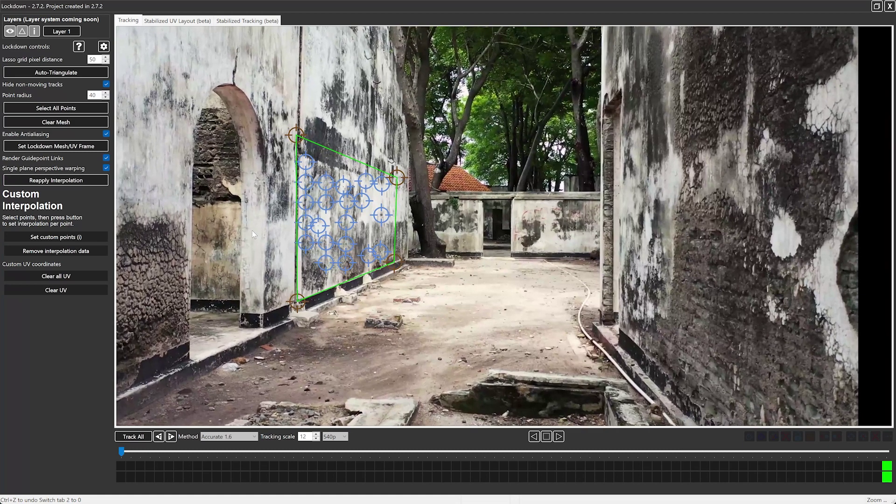
{"action": "left_click_drag", "start_coordinate": [122, 451], "coordinate": [887, 452]}
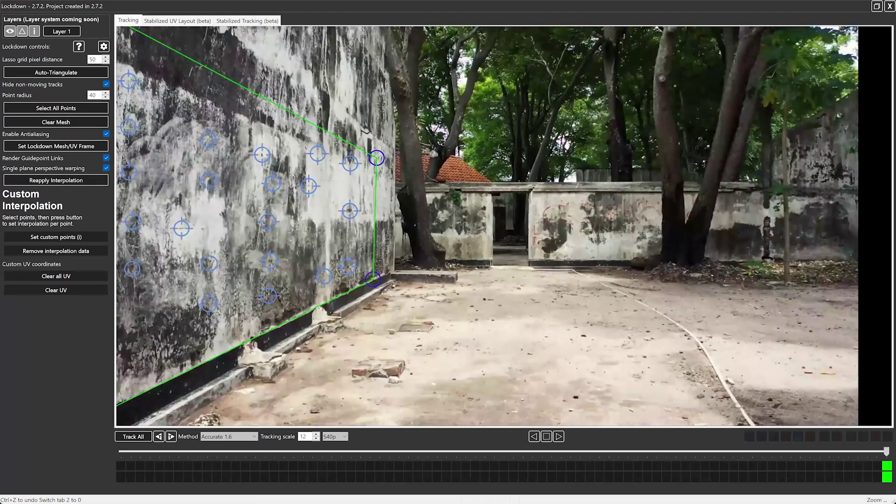
{"action": "scroll", "coordinate": [393, 213], "scroll_direction": "down", "scroll_amount": 2}
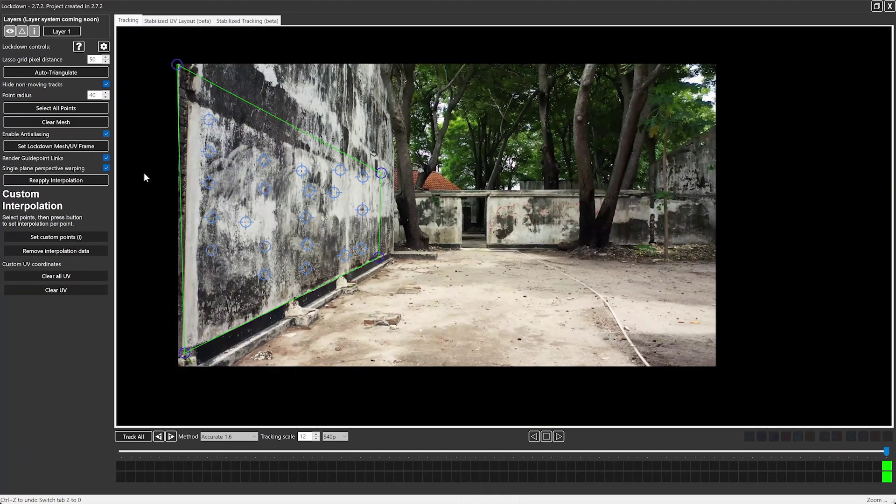
{"action": "left_click_drag", "start_coordinate": [387, 221], "coordinate": [438, 261]}
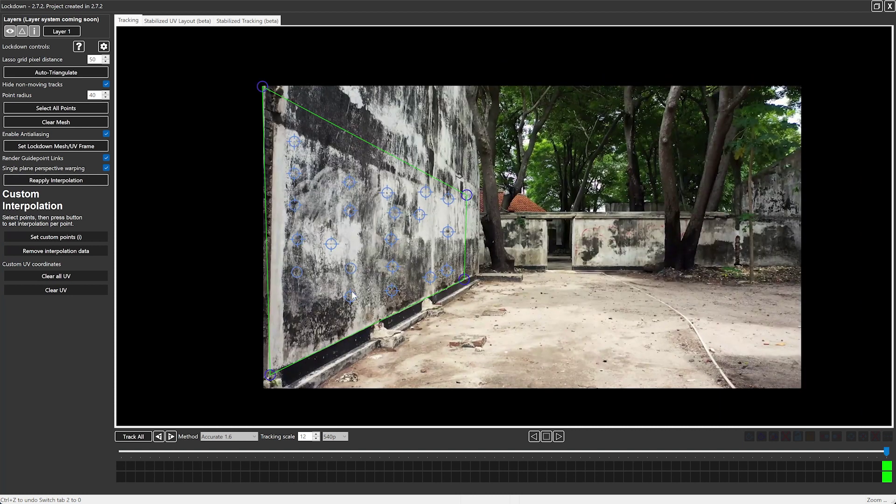
{"action": "left_click", "coordinate": [177, 20]}
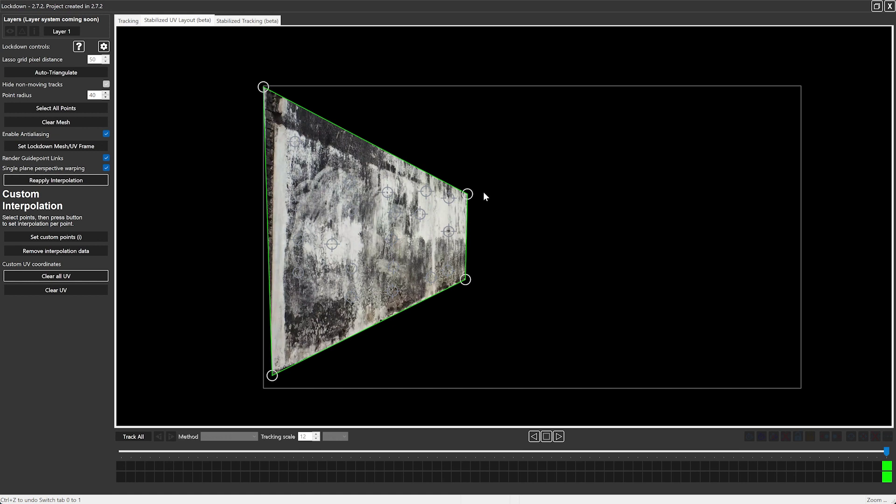
{"action": "left_click", "coordinate": [106, 168]}
{"action": "key", "text": "space"}
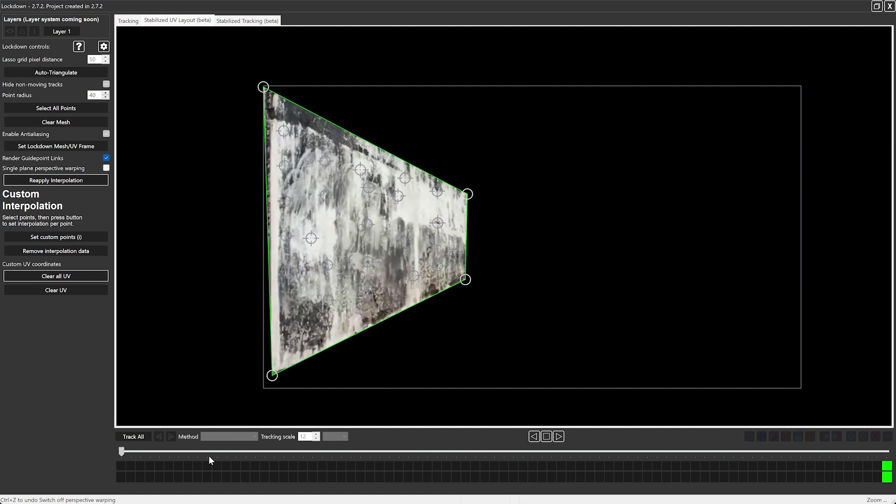
{"action": "left_click", "coordinate": [106, 168]}
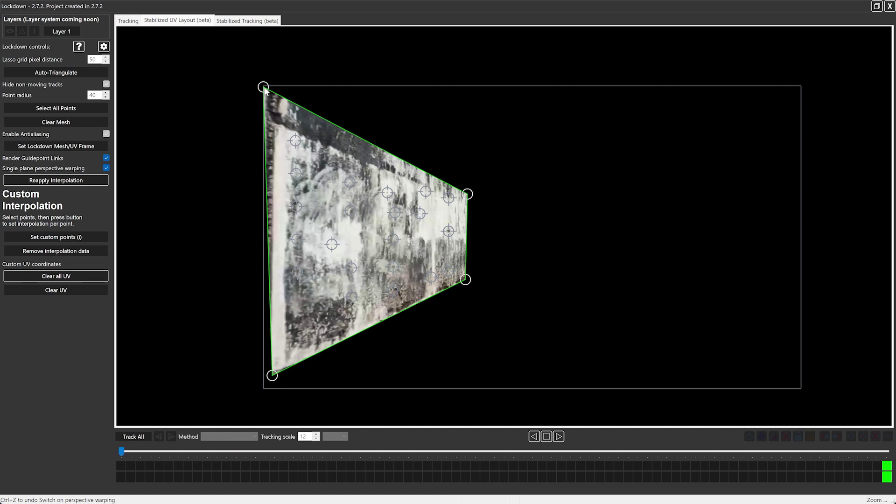
Drag the four UV corners out to the frame corners so the wall fills the frame, then close Lockdown
{"action": "left_click_drag", "start_coordinate": [467, 194], "coordinate": [764, 95]}
{"action": "left_click_drag", "start_coordinate": [465, 279], "coordinate": [526, 310]}
{"action": "left_click_drag", "start_coordinate": [617, 335], "coordinate": [767, 388]}
{"action": "left_click_drag", "start_coordinate": [766, 99], "coordinate": [772, 105]}
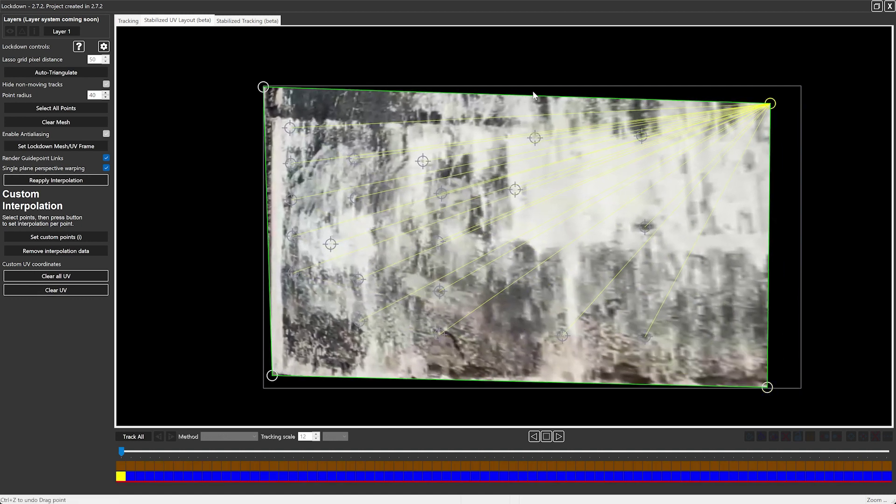
{"action": "left_click_drag", "start_coordinate": [264, 87], "coordinate": [266, 93]}
{"action": "left_click_drag", "start_coordinate": [272, 375], "coordinate": [273, 381]}
{"action": "left_click", "coordinate": [211, 298]}
{"action": "left_click", "coordinate": [771, 103]}
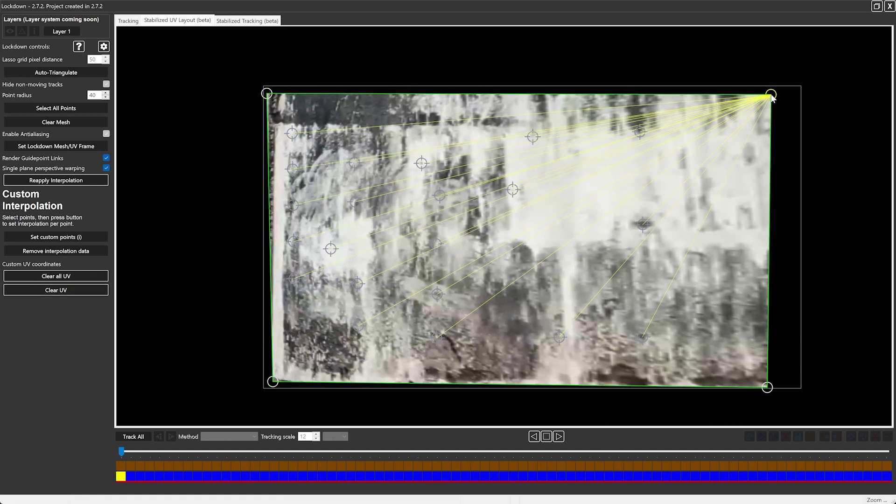
{"action": "left_click", "coordinate": [890, 6]}
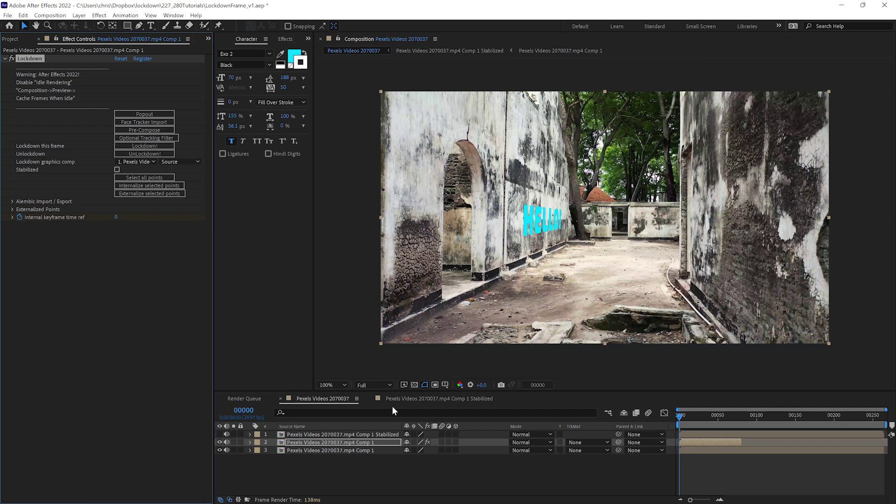
In the stabilized precomp, delete duplicate footage layer 3 and select HELLO! at frame 00069
{"action": "left_click", "coordinate": [144, 146]}
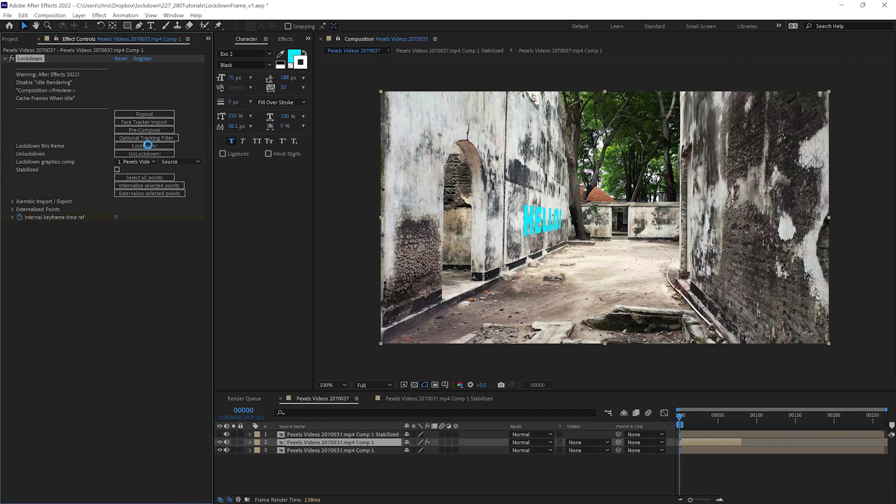
{"action": "double_click", "coordinate": [322, 435]}
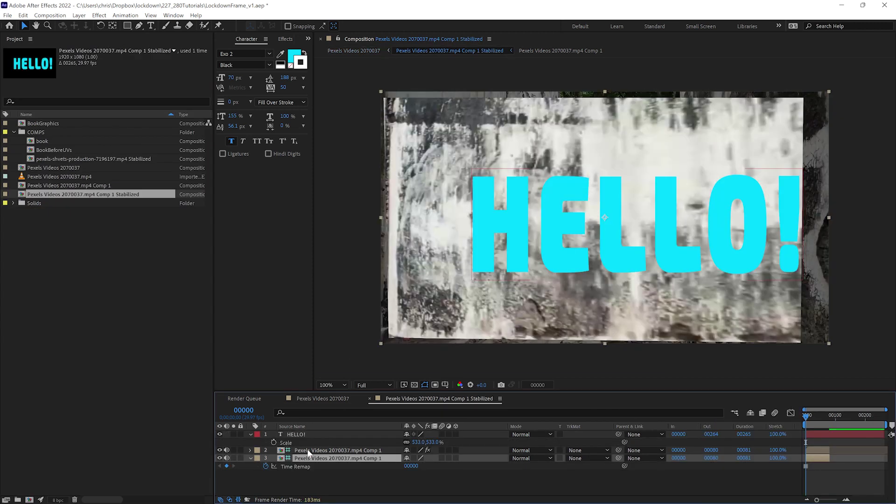
{"action": "left_click", "coordinate": [353, 484]}
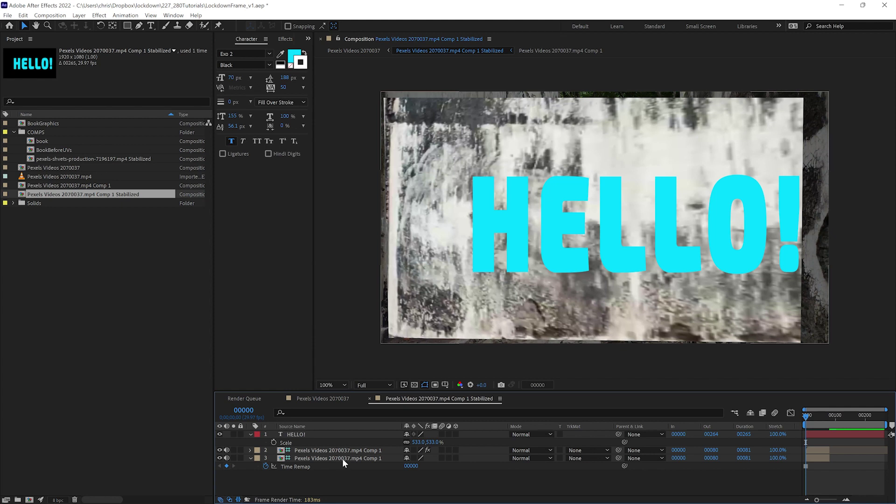
{"action": "left_click", "coordinate": [318, 458]}
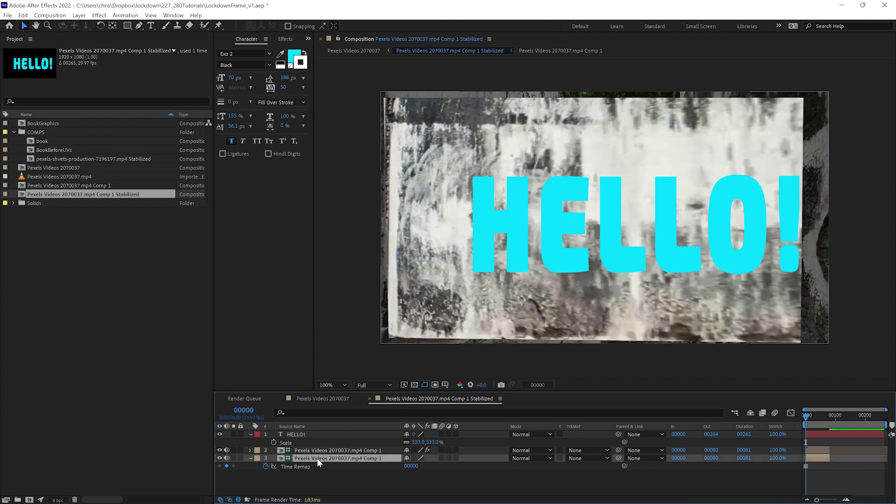
{"action": "key", "text": "Delete"}
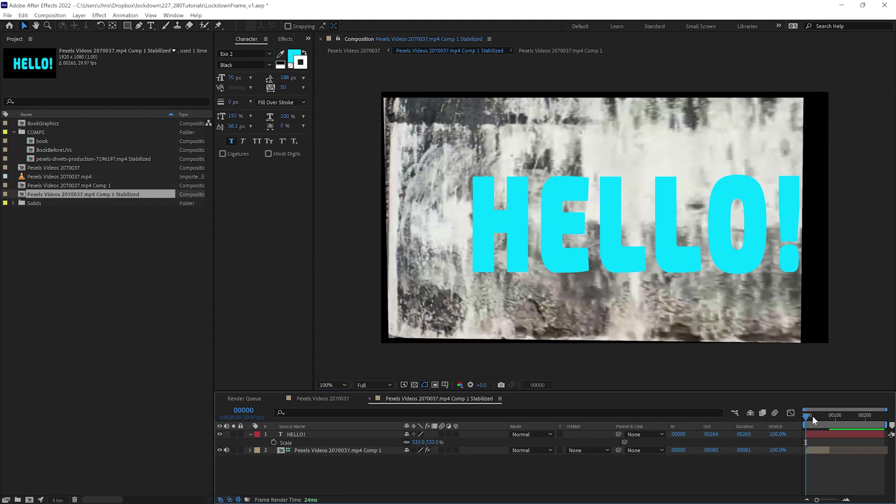
{"action": "left_click_drag", "start_coordinate": [813, 416], "coordinate": [792, 418]}
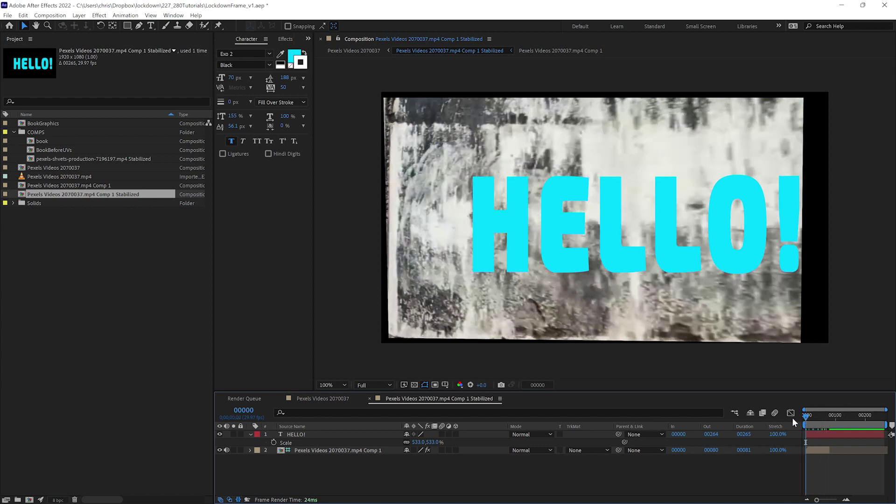
{"action": "left_click", "coordinate": [304, 436]}
{"action": "key", "text": "Return"}
Tilt HELLO! slightly, then go back to the Pexels Videos 2070037 composition
{"action": "left_click_drag", "start_coordinate": [425, 443], "coordinate": [428, 443]}
{"action": "left_click", "coordinate": [465, 480]}
{"action": "key", "text": "Tab"}
{"action": "left_click", "coordinate": [356, 480]}
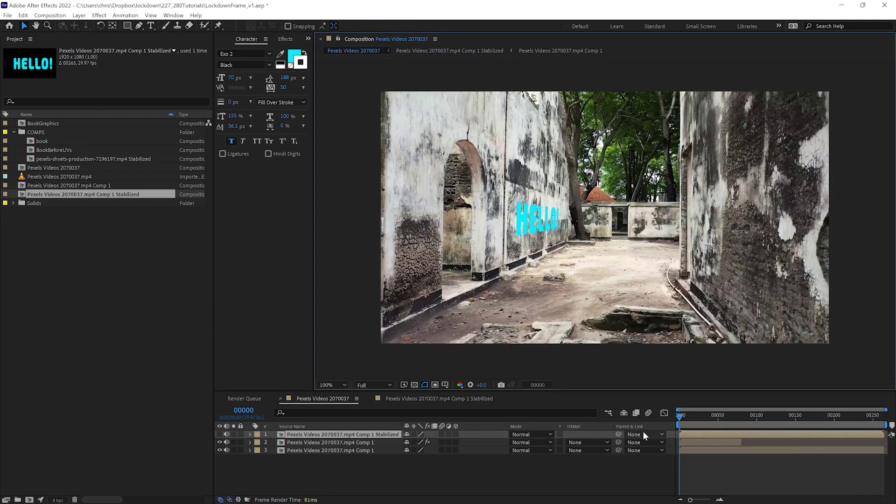
Preview the wall tracking playback, then stop it and return to frame 0
{"action": "key", "text": "space"}
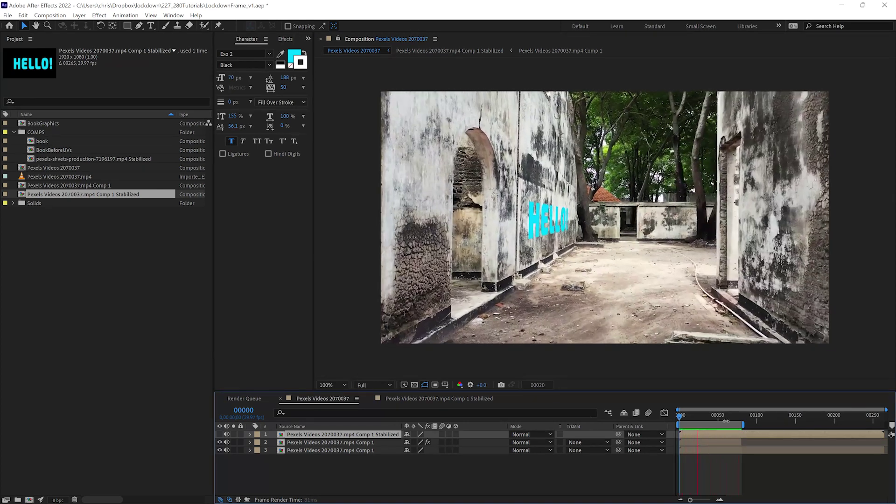
{"action": "left_click", "coordinate": [709, 415]}
{"action": "left_click_drag", "start_coordinate": [709, 416], "coordinate": [663, 418]}
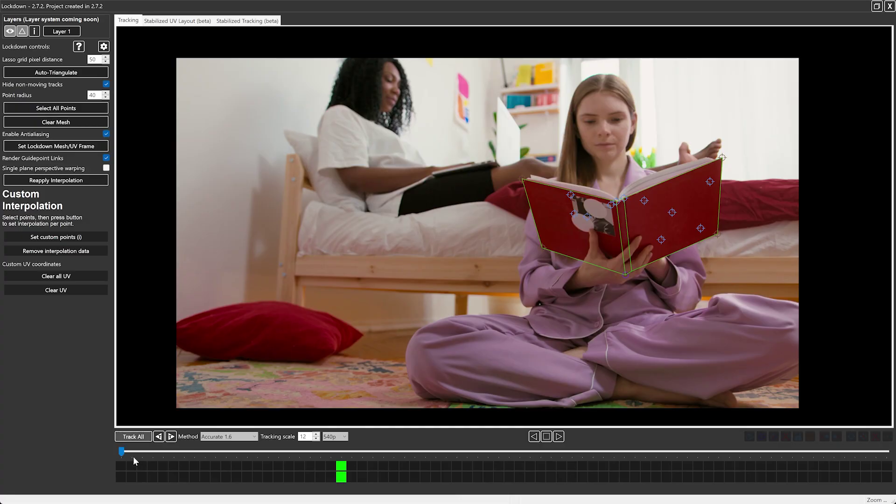
Scrub through the book clip, then set frame 0 as the Lockdown mesh/UV reference frame
{"action": "left_click_drag", "start_coordinate": [122, 452], "coordinate": [10, 434]}
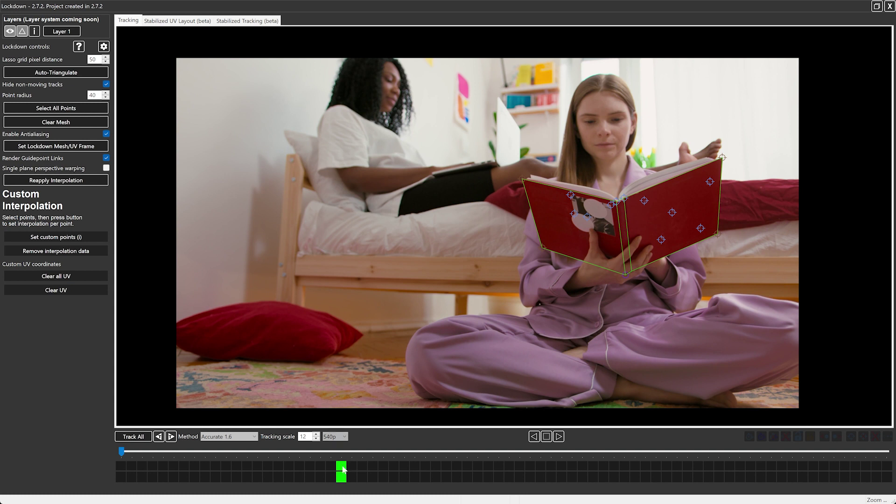
{"action": "left_click_drag", "start_coordinate": [121, 452], "coordinate": [86, 438]}
{"action": "left_click", "coordinate": [86, 148]}
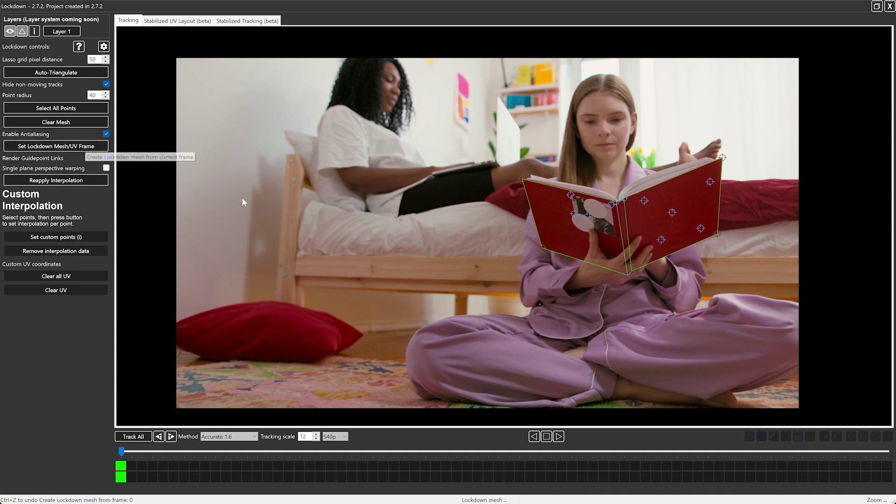
Check the rebuilt mesh at a middle frame, then go back to frame 0 in Stabilized UV Layout (beta)
{"action": "left_click_drag", "start_coordinate": [122, 452], "coordinate": [488, 452]}
{"action": "left_click_drag", "start_coordinate": [645, 448], "coordinate": [11, 422]}
{"action": "left_click", "coordinate": [176, 21]}
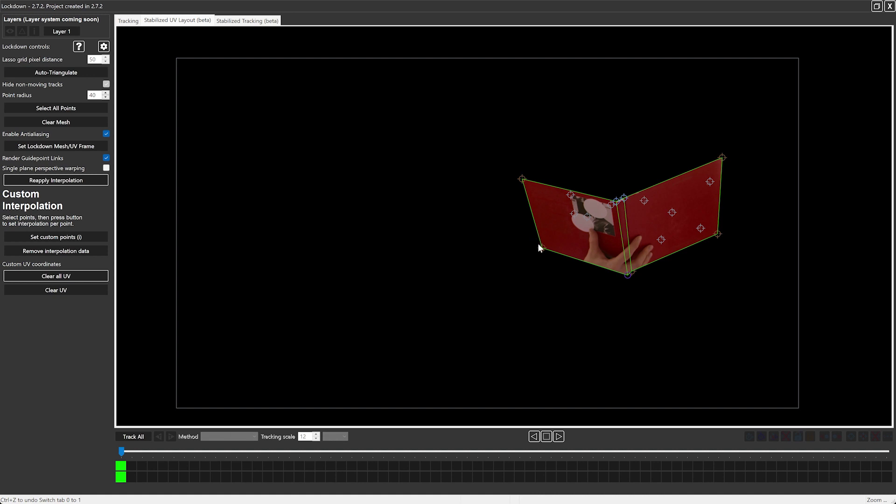
Drag the left and right page corners and spine points to the frame edges, forming flat rectangles
{"action": "left_click_drag", "start_coordinate": [543, 248], "coordinate": [185, 398]}
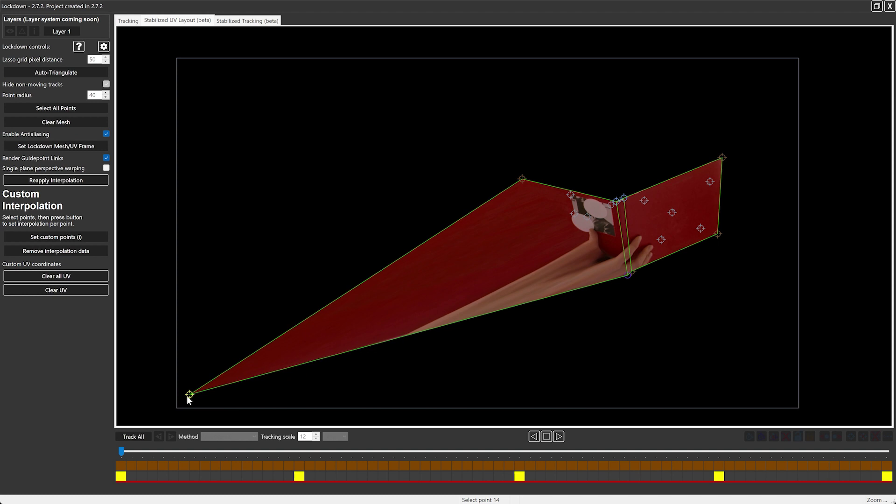
{"action": "left_click_drag", "start_coordinate": [522, 179], "coordinate": [185, 62]}
{"action": "left_click_drag", "start_coordinate": [616, 201], "coordinate": [494, 67]}
{"action": "left_click_drag", "start_coordinate": [626, 275], "coordinate": [482, 398]}
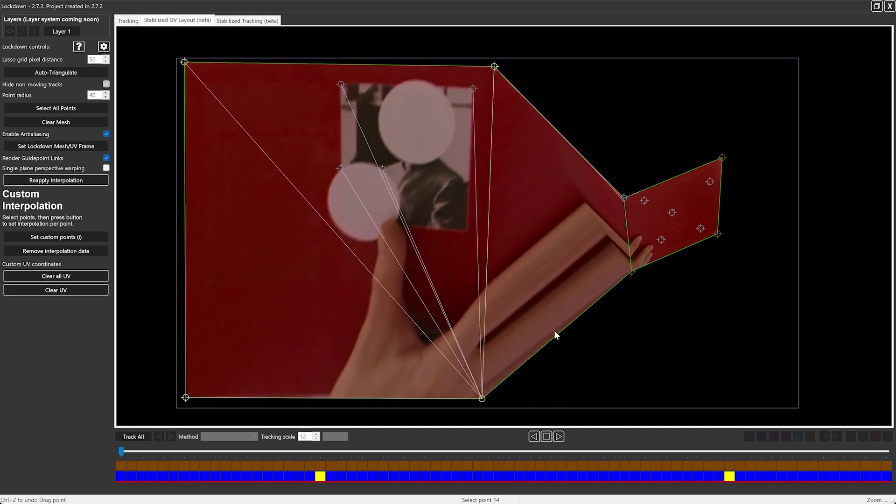
{"action": "left_click_drag", "start_coordinate": [626, 201], "coordinate": [512, 389]}
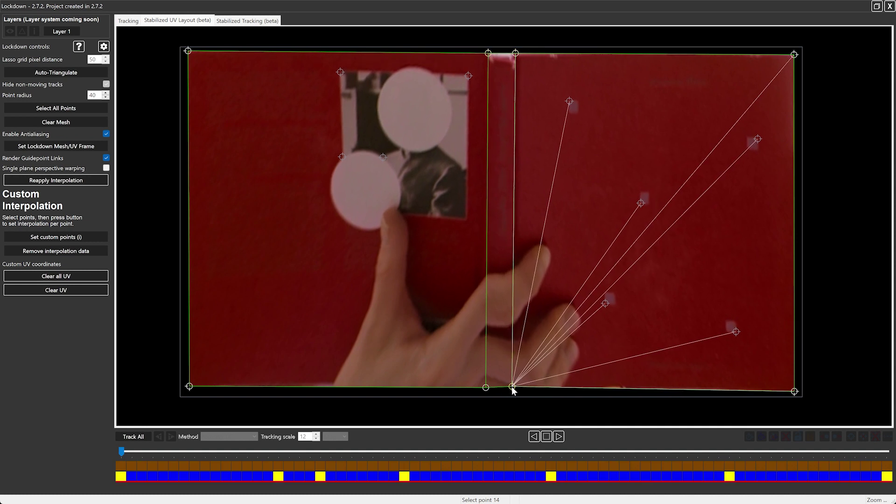
{"action": "left_click", "coordinate": [485, 390]}
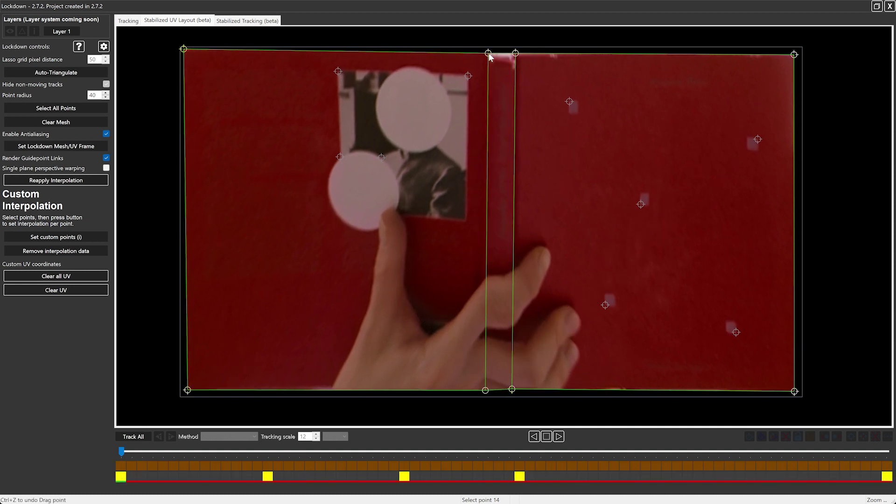
{"action": "left_click", "coordinate": [513, 390]}
{"action": "left_click", "coordinate": [807, 380]}
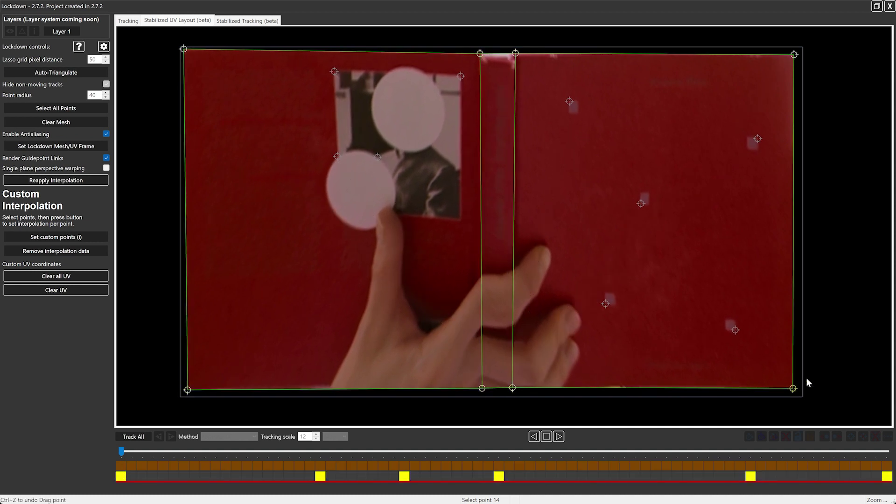
{"action": "left_click", "coordinate": [808, 383]}
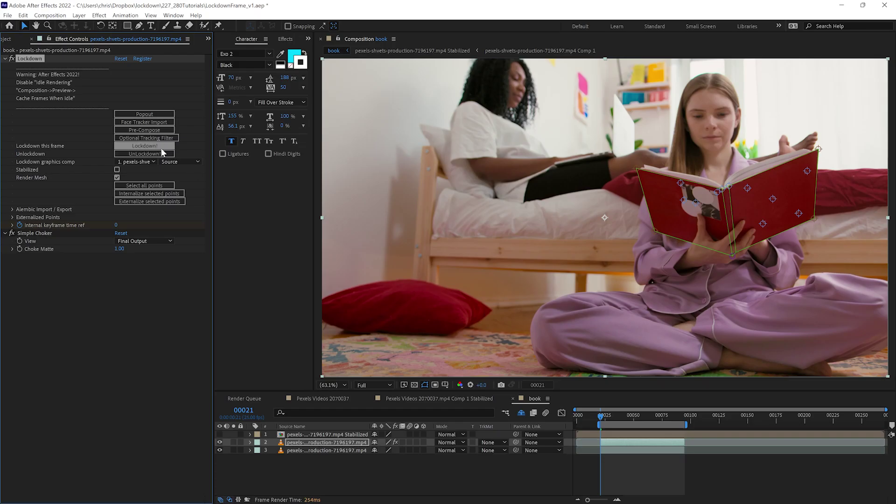
Run Lockdown! to bake the tracking, then open the Stabilized precomp and toggle its layers
{"action": "left_click", "coordinate": [161, 148]}
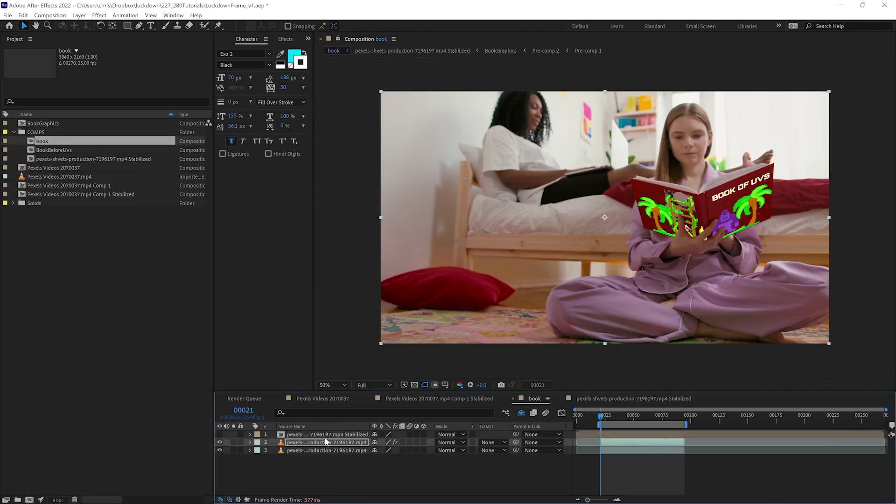
{"action": "double_click", "coordinate": [327, 435]}
{"action": "left_click", "coordinate": [220, 435]}
{"action": "left_click", "coordinate": [220, 435]}
{"action": "left_click", "coordinate": [220, 442]}
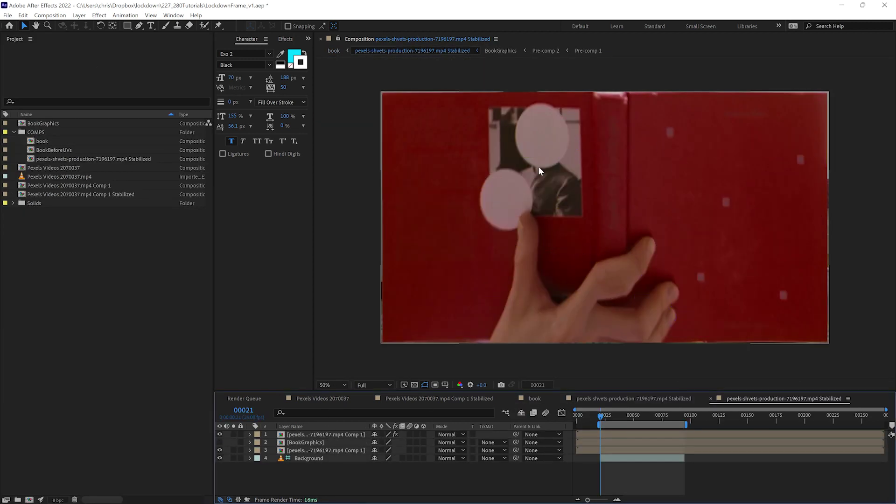
Turn on the BookGraphics layer over the flattened book and scrub to check the cover
{"action": "left_click_drag", "start_coordinate": [604, 418], "coordinate": [643, 419]}
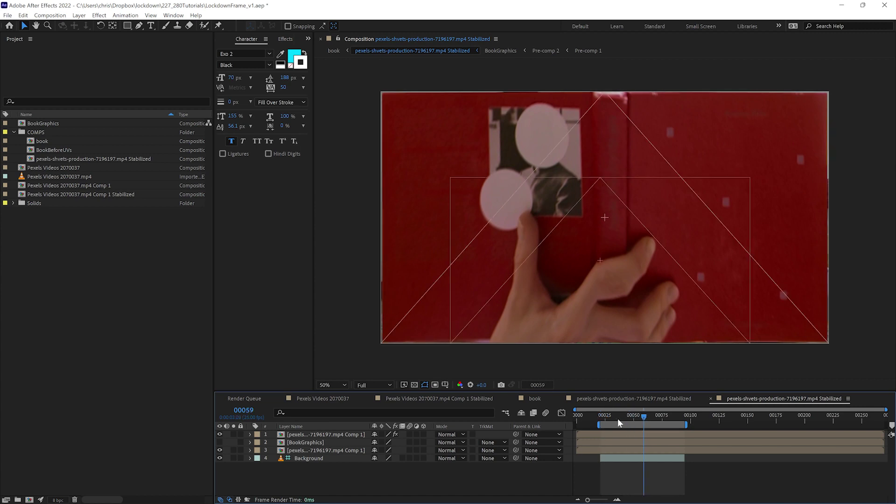
{"action": "left_click", "coordinate": [600, 417]}
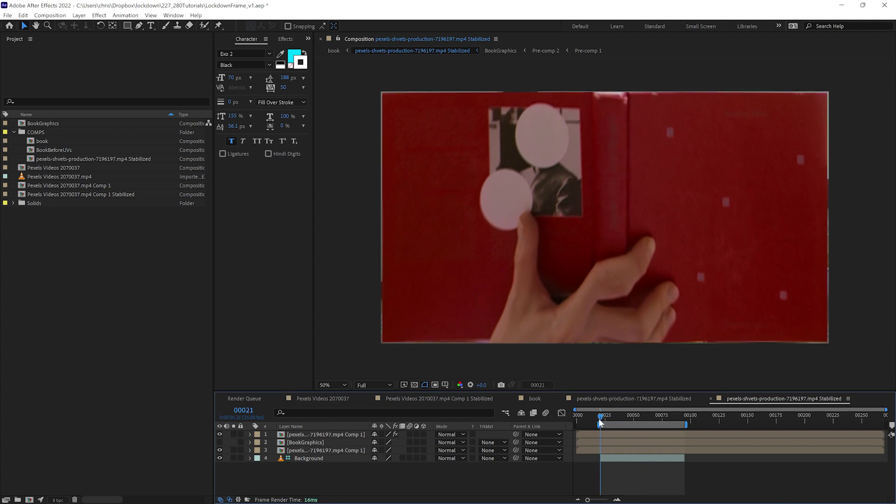
{"action": "left_click", "coordinate": [221, 443]}
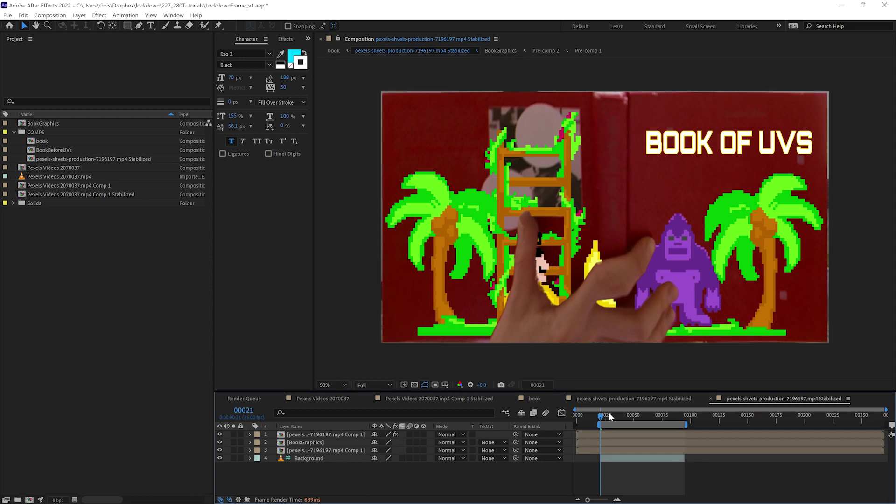
{"action": "mouse_move", "coordinate": [609, 419]}
{"action": "left_mouse_down"}
{"action": "mouse_move", "coordinate": [680, 424]}
{"action": "mouse_move", "coordinate": [601, 426]}
{"action": "left_mouse_up"}
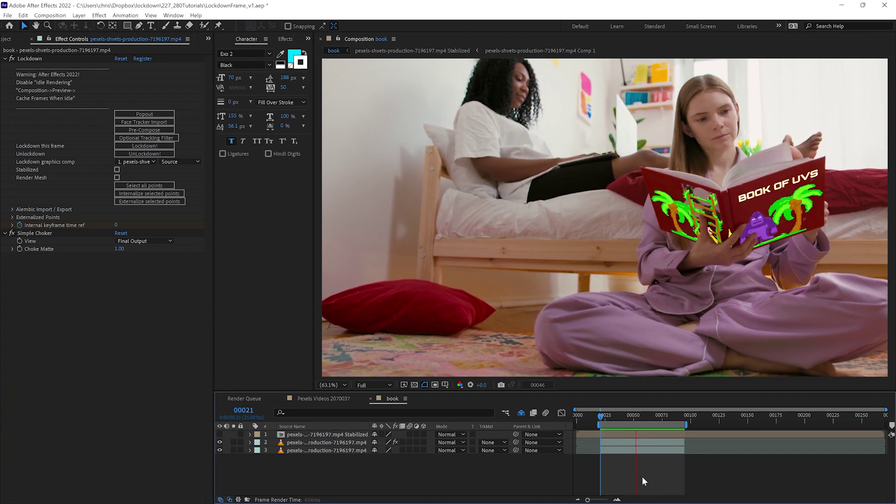
Stop the BOOK OF UVS preview and reopen the Lockdown popout window
{"action": "key", "text": "space"}
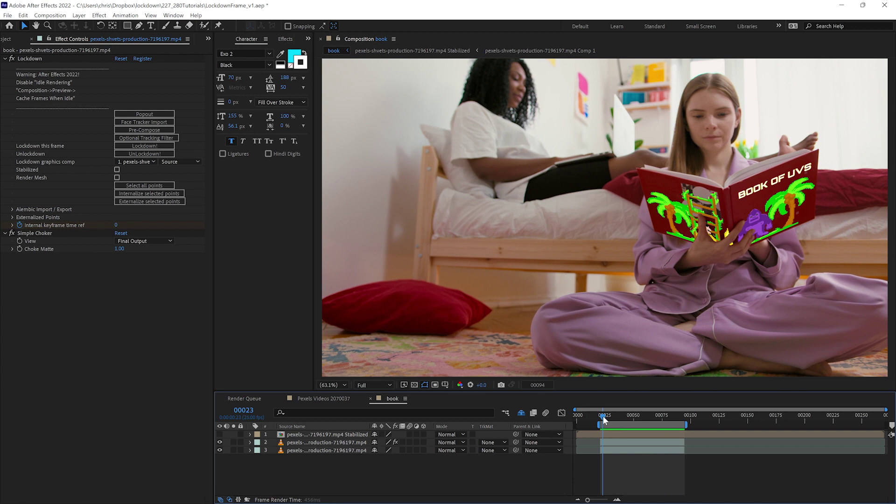
{"action": "left_click", "coordinate": [161, 115]}
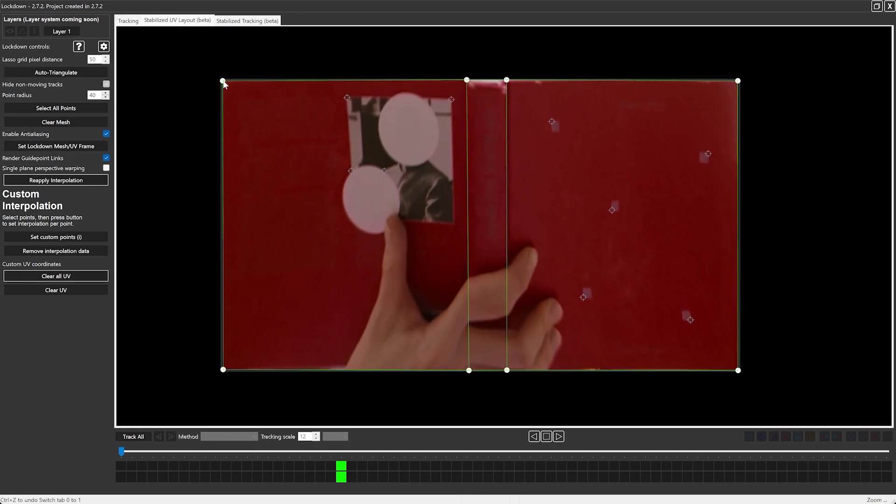
Clear the top-left corner's custom UV, then Clear all UV to restore the original book mesh
{"action": "left_click", "coordinate": [226, 80]}
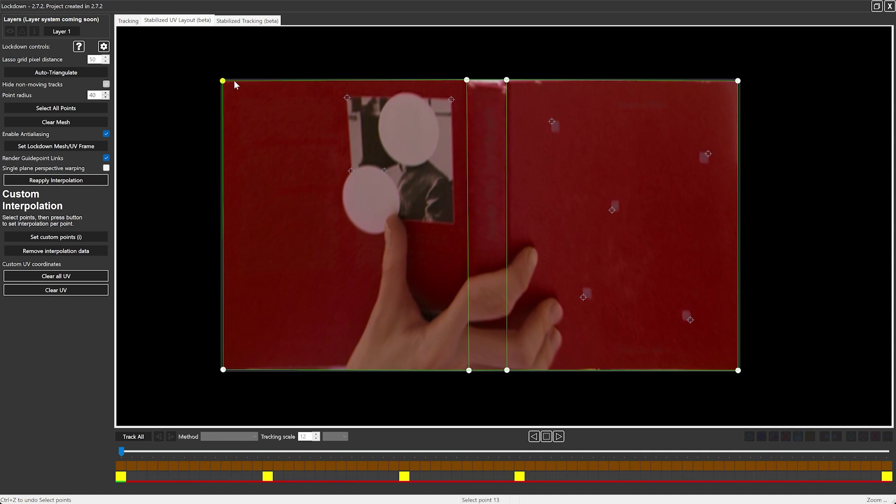
{"action": "left_click", "coordinate": [205, 96]}
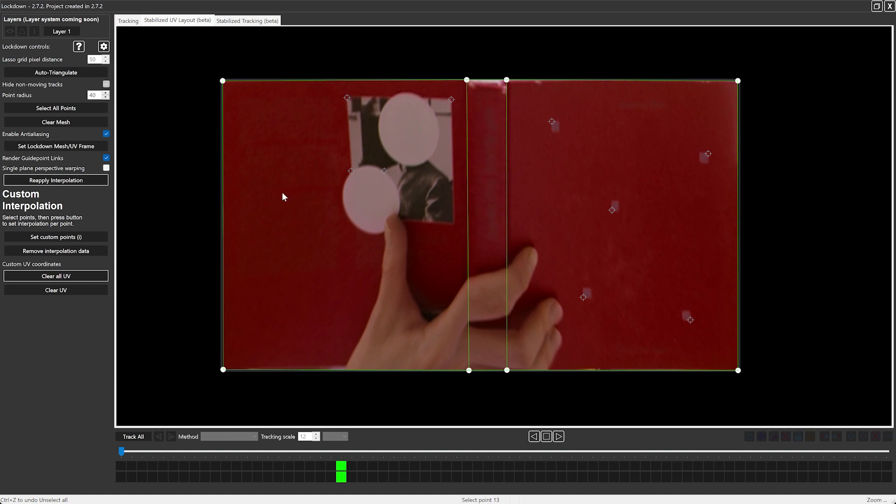
{"action": "left_click_drag", "start_coordinate": [211, 60], "coordinate": [242, 87]}
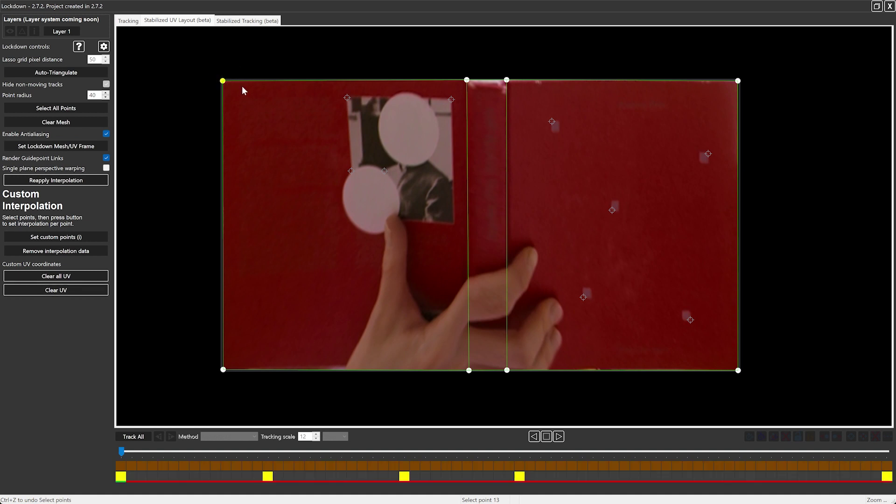
{"action": "left_click", "coordinate": [71, 289]}
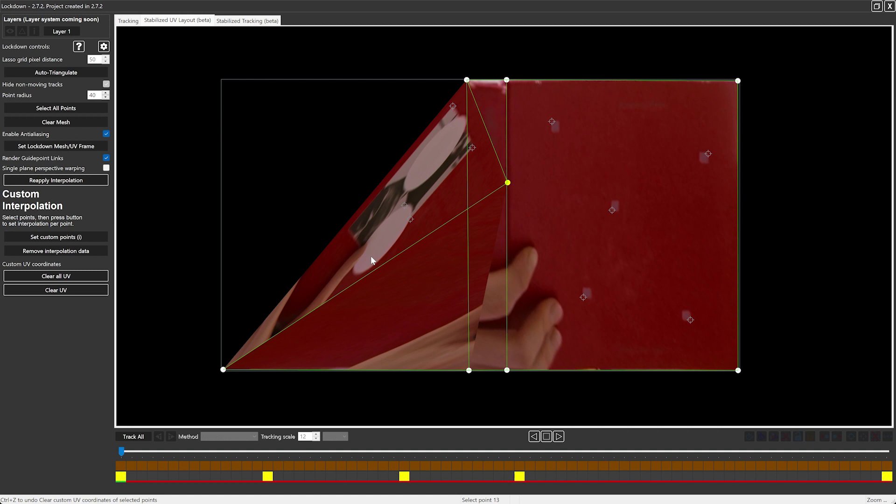
{"action": "left_click", "coordinate": [307, 120]}
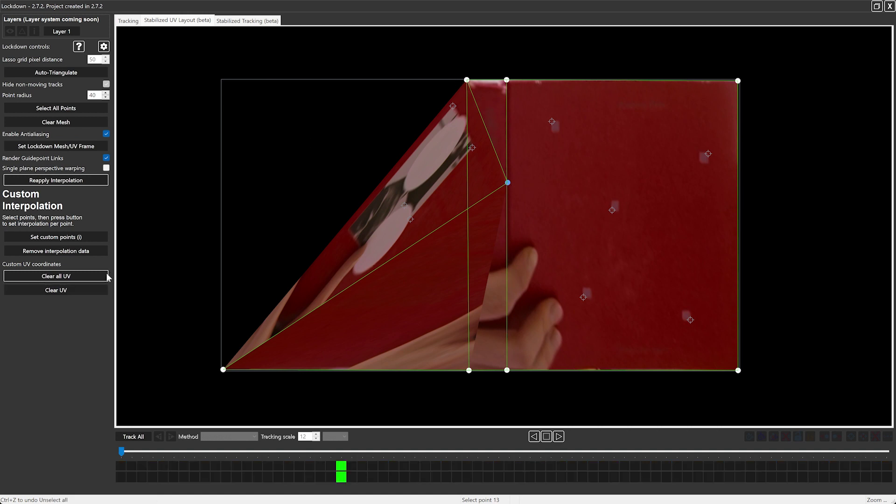
{"action": "left_click", "coordinate": [91, 275]}
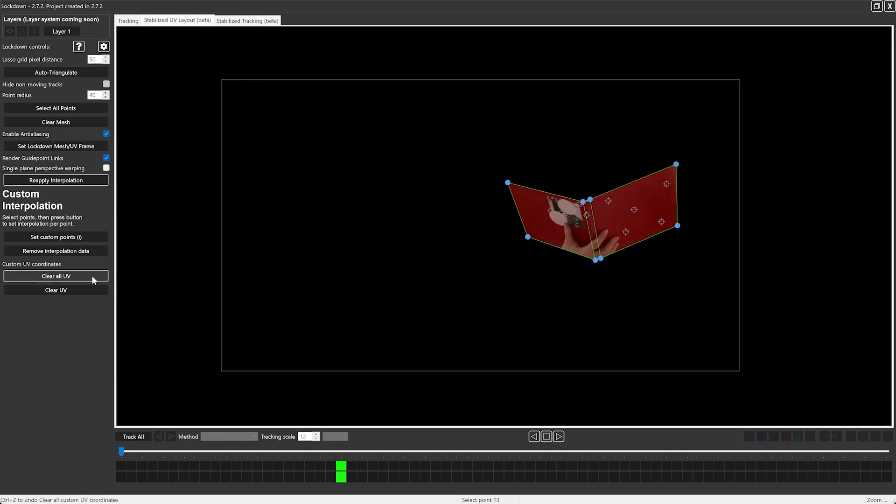